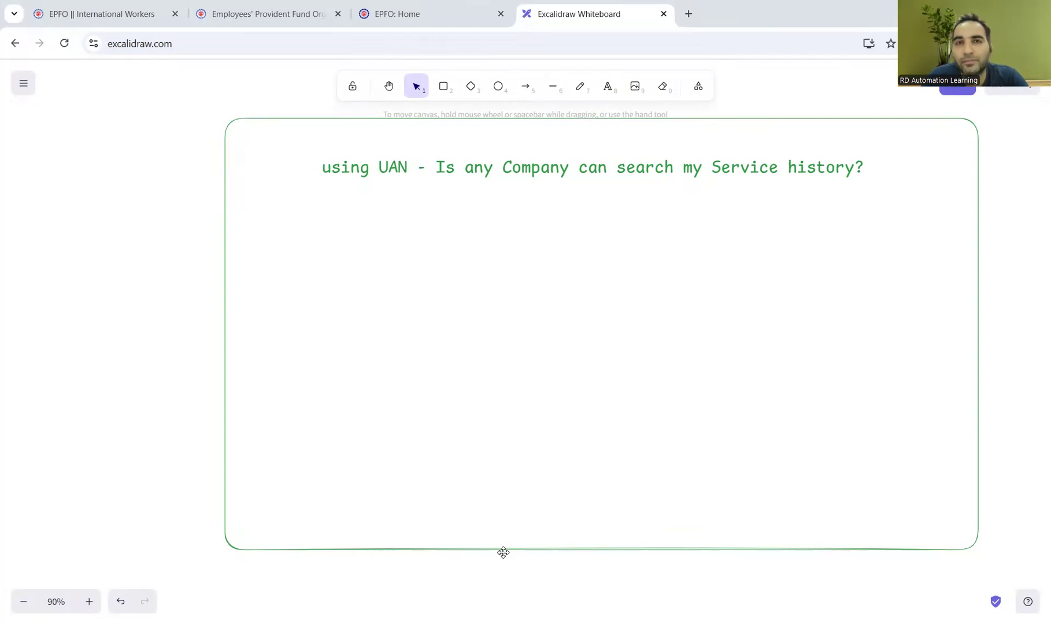
Add the green text 'PF Questions -> Fake companies/ Gap - experience' below the heading
left_click(609, 87)
left_click(352, 199)
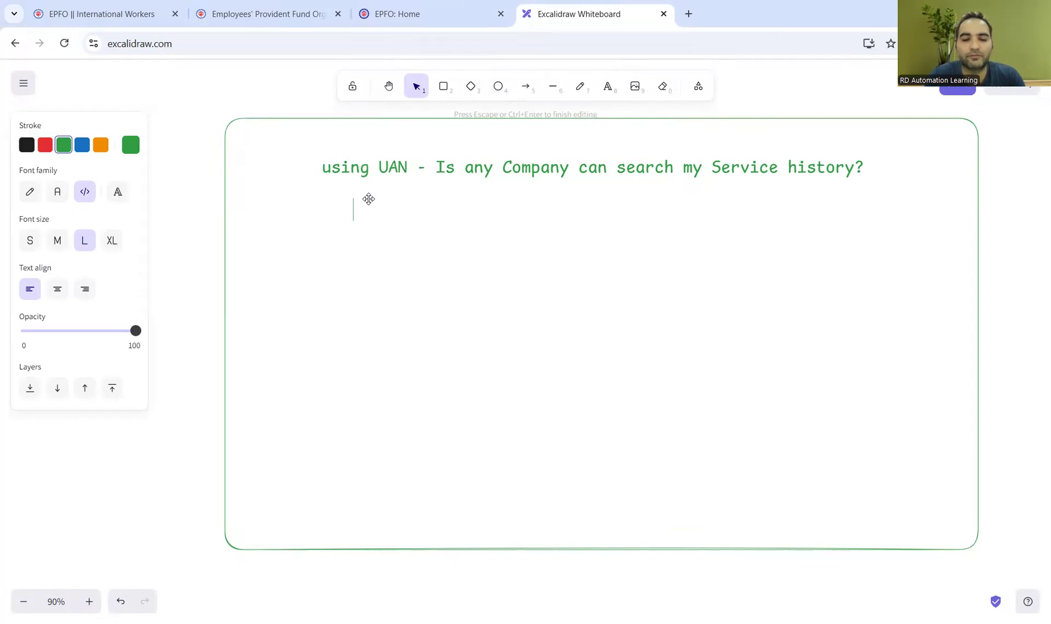
type("PF Questio")
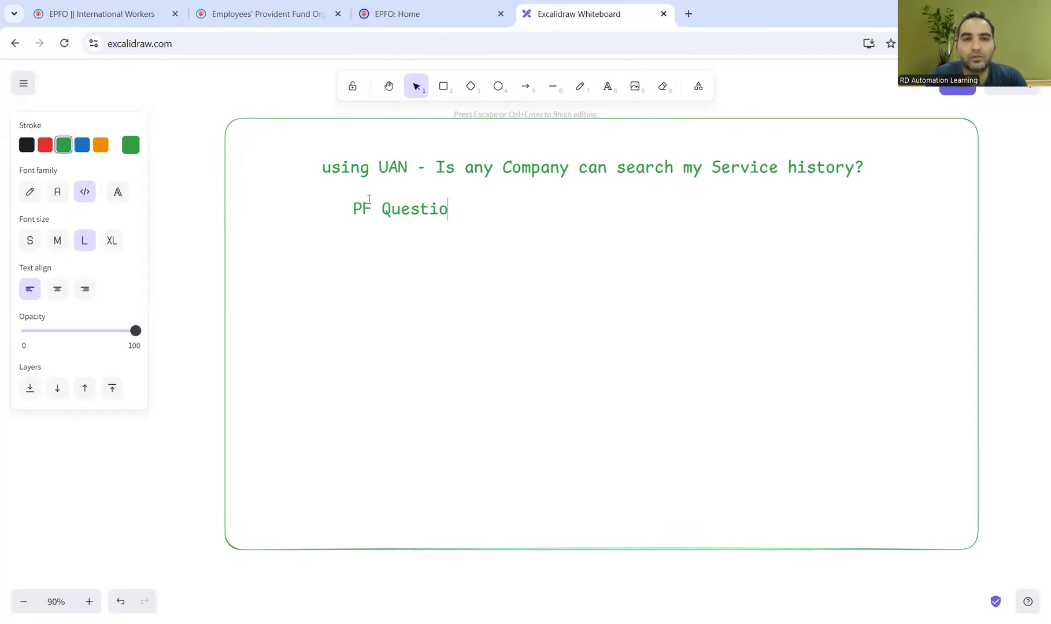
type("ns -")
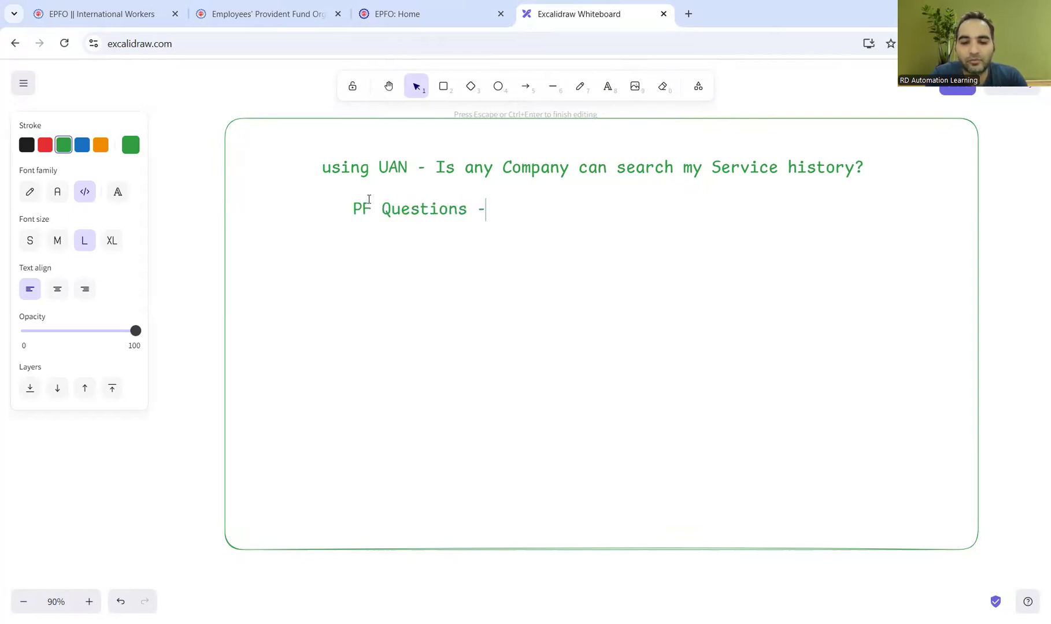
type("> ")
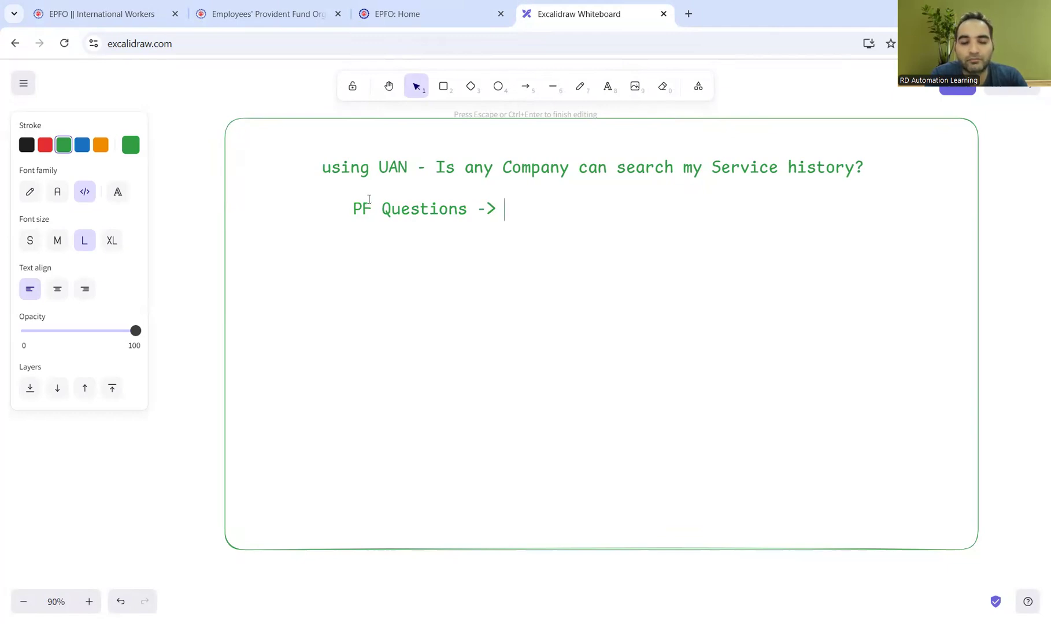
type("Fake companie")
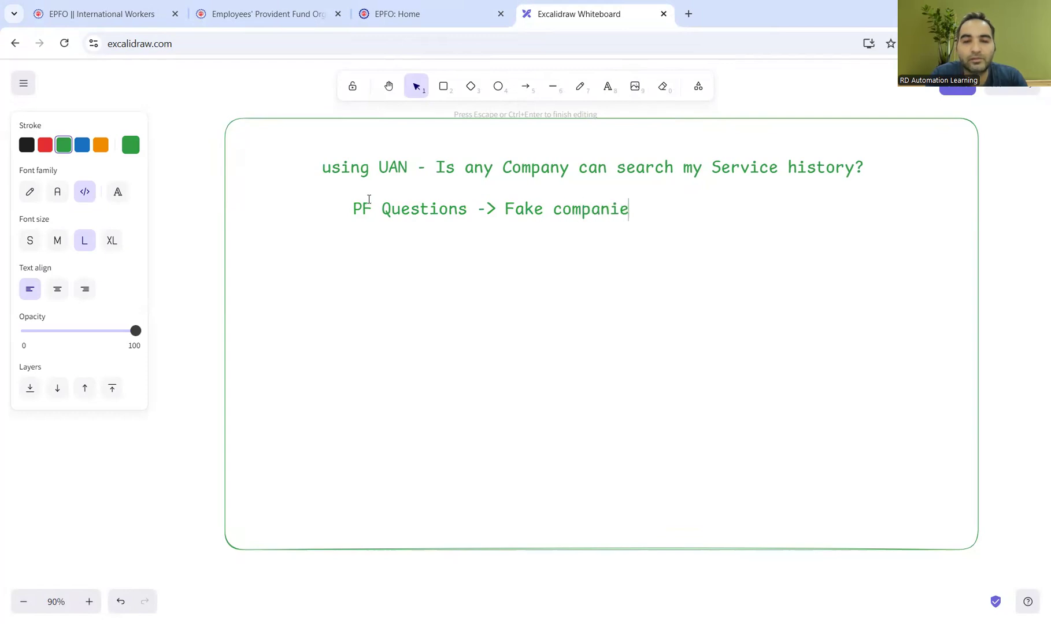
type("s/ ")
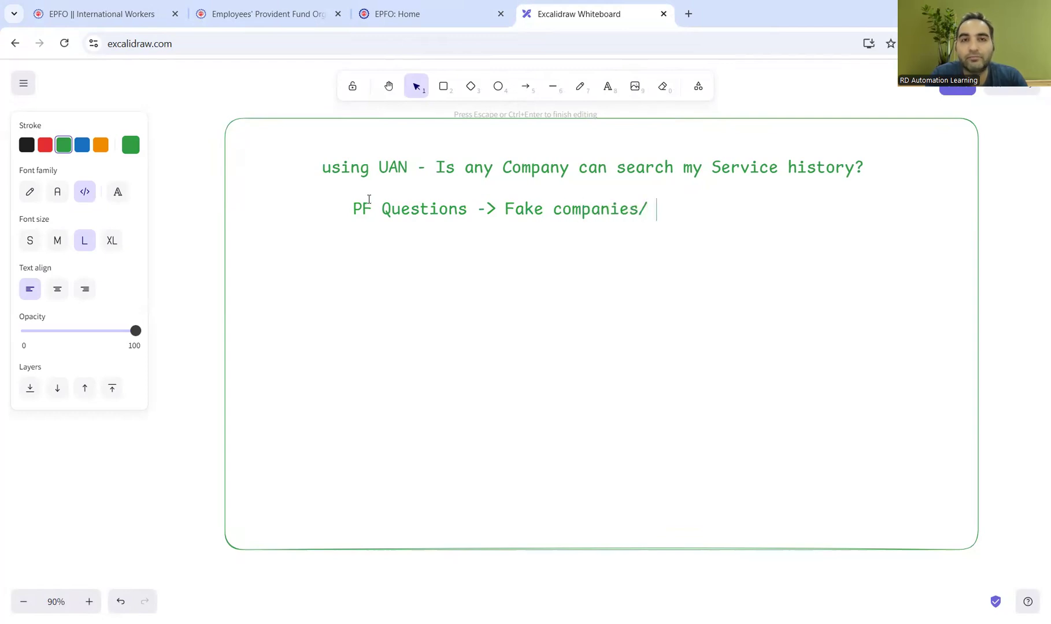
type("Gap ")
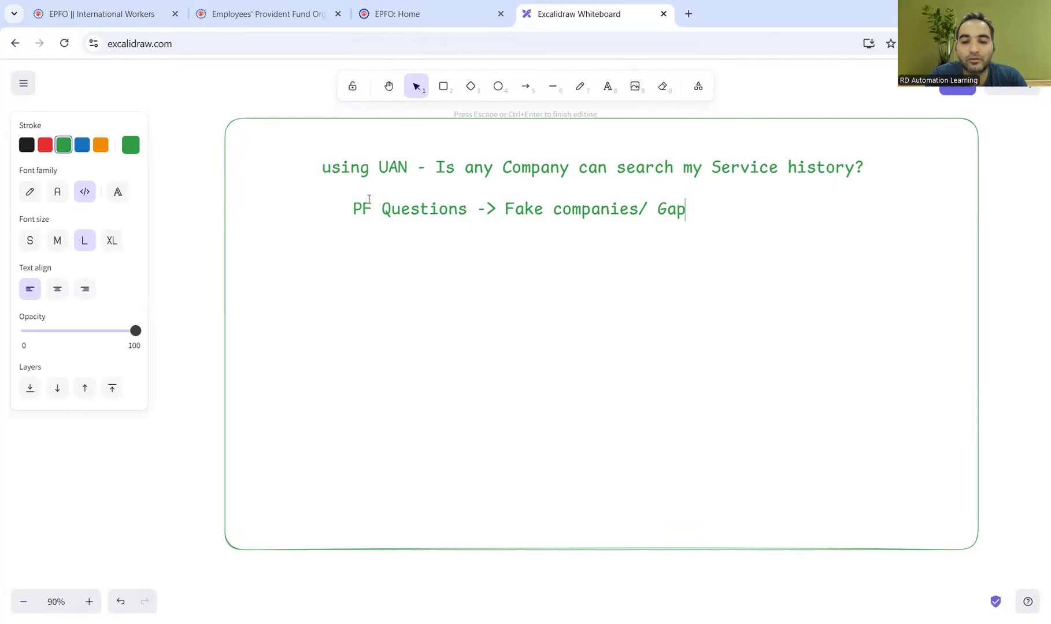
type("- expe")
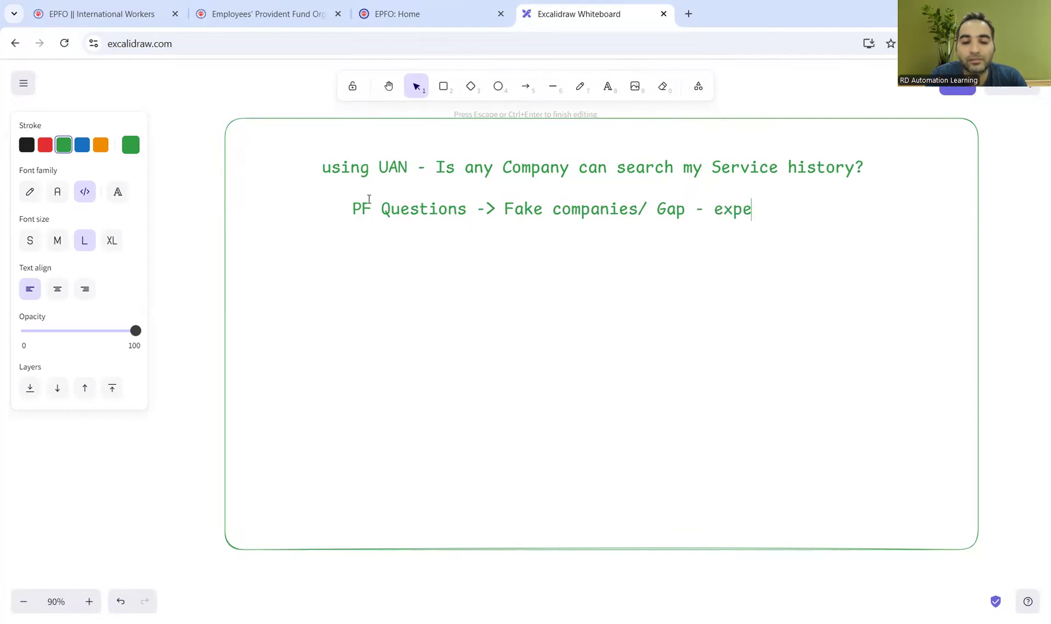
type("rience")
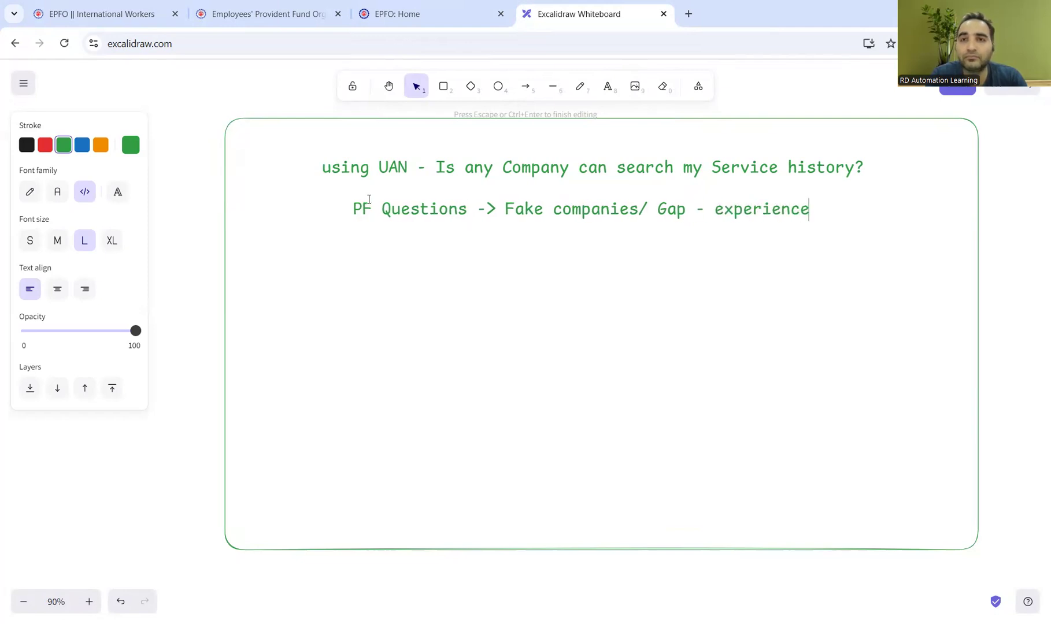
left_click(358, 106)
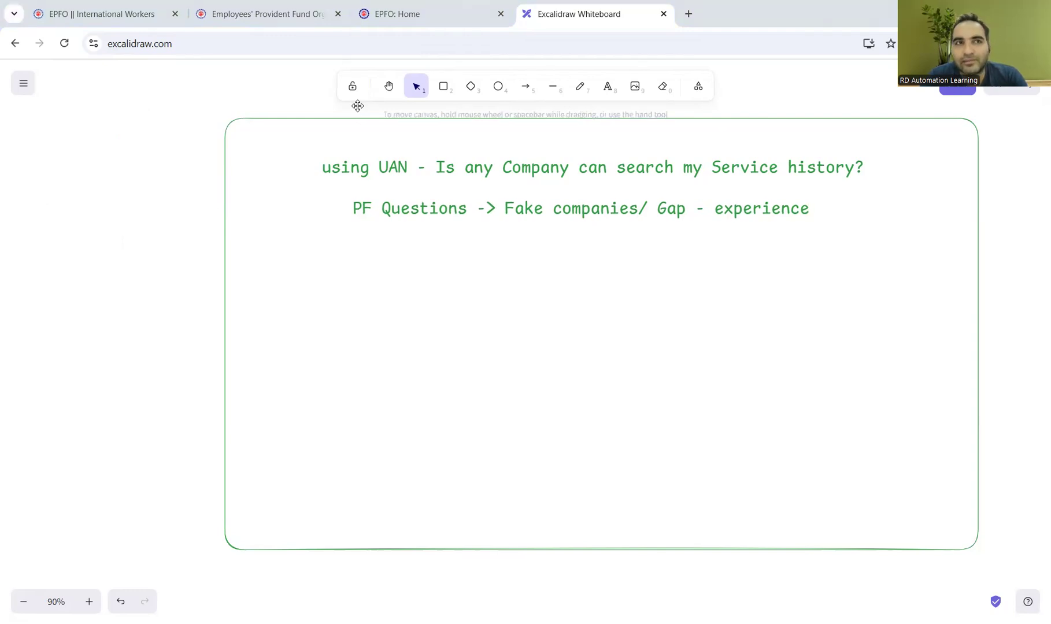
left_click(235, 16)
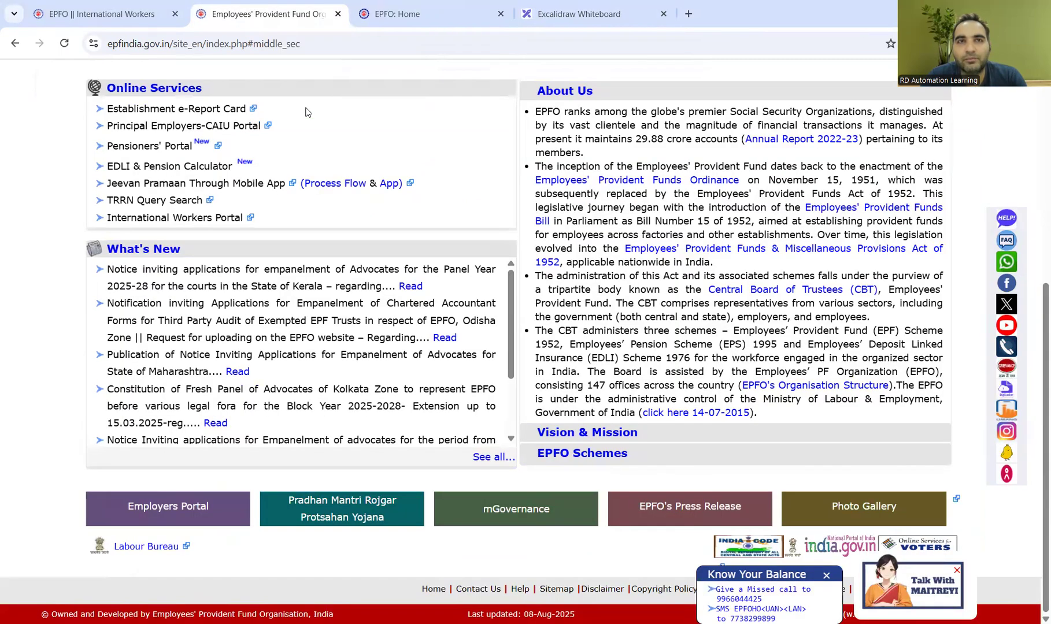
left_click(406, 6)
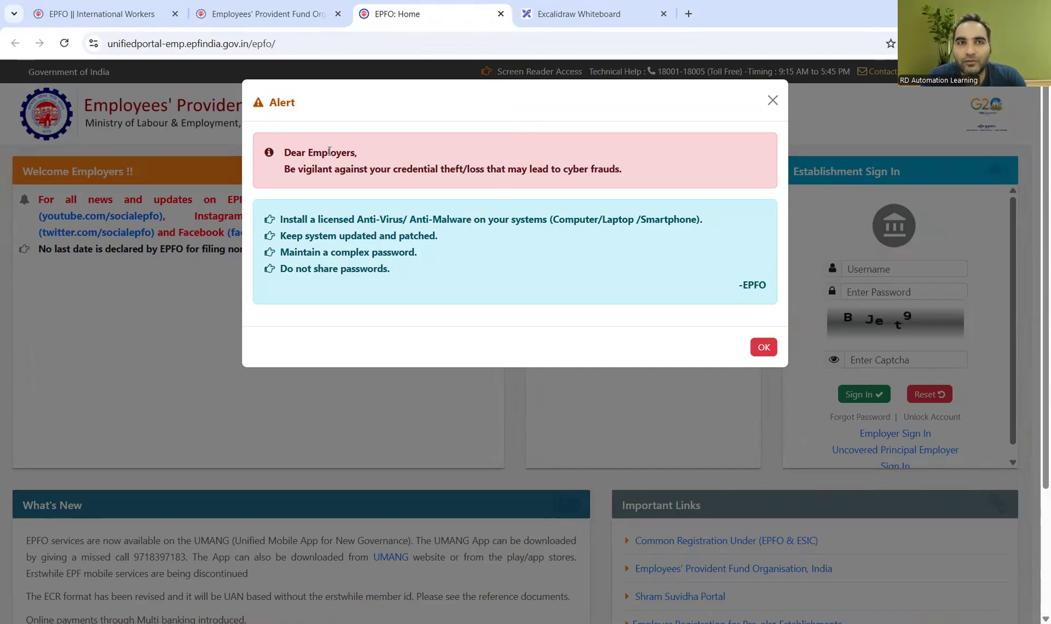
left_click(266, 14)
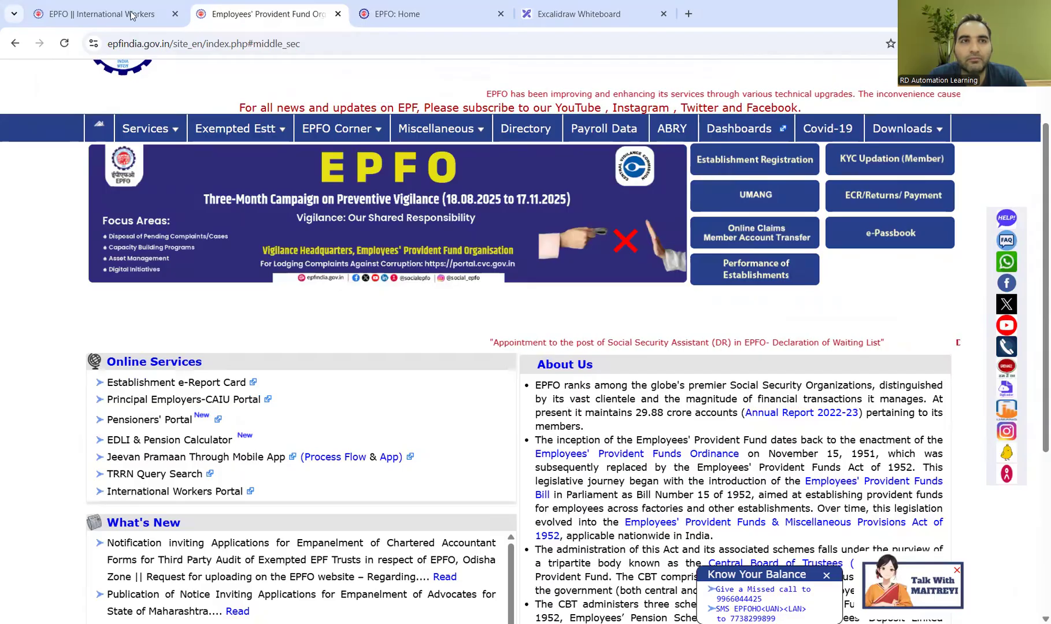
mouse_move(130, 13)
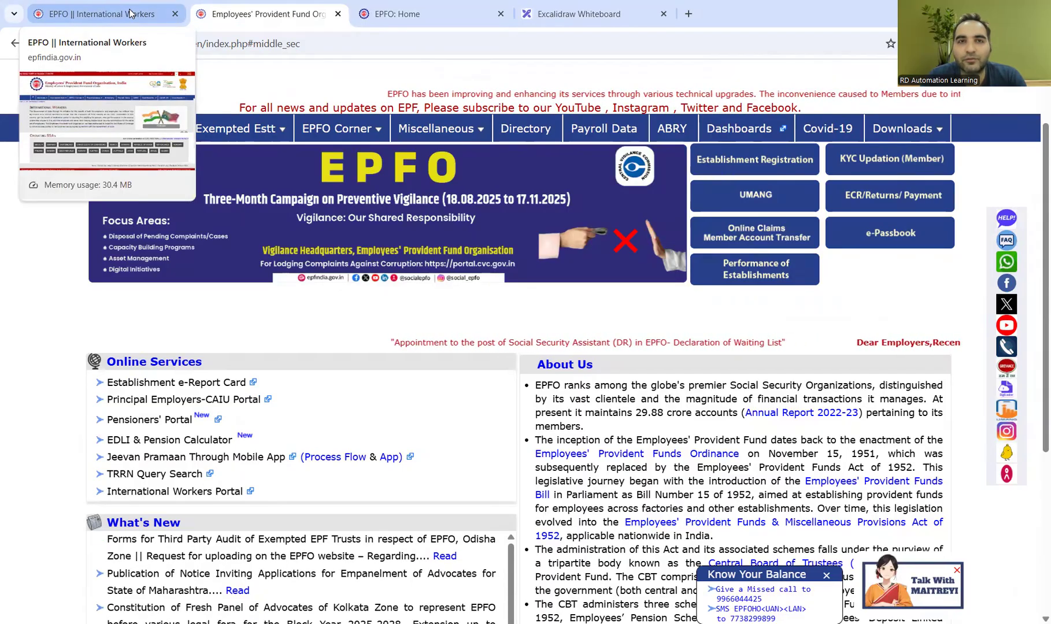
left_click(130, 14)
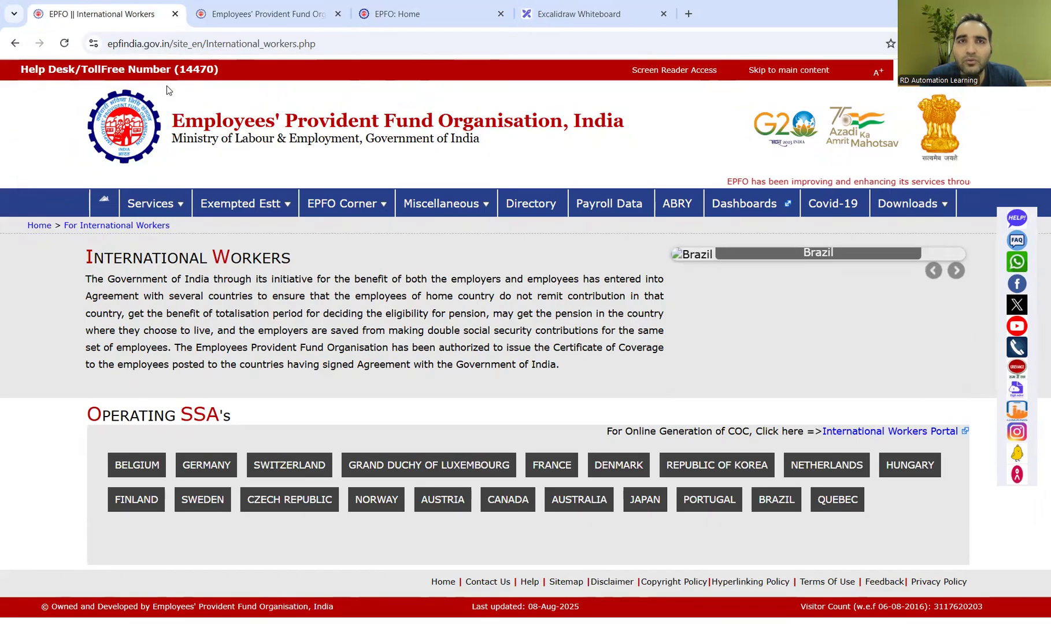
left_click(556, 20)
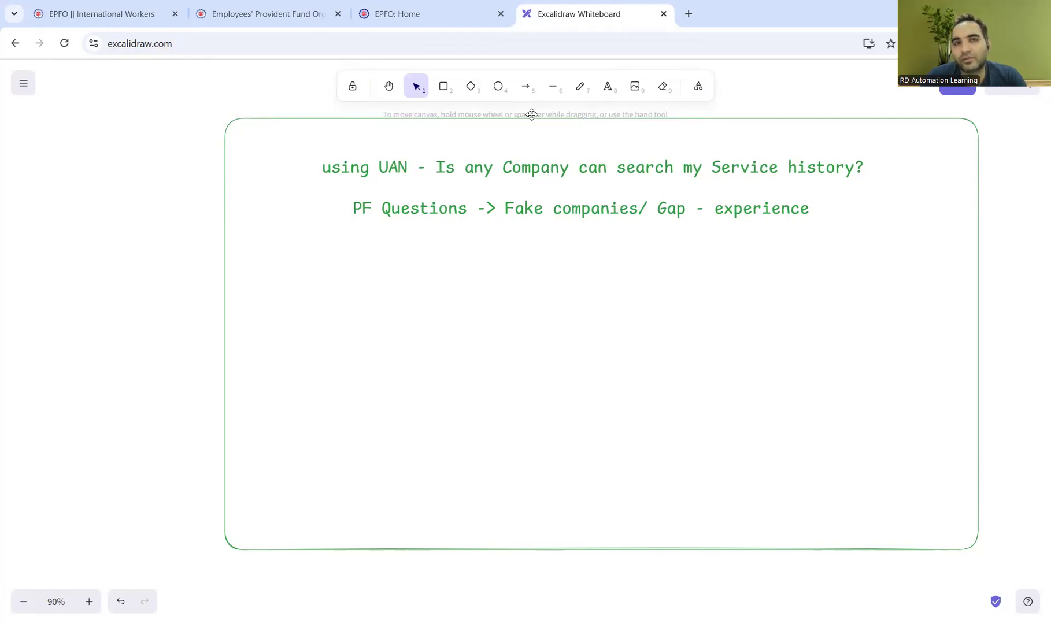
Start a note listing 'Yourself', 'EPFO itself' and 'UAN Number -> Company/Employer -' on separate lines
double_click(339, 265)
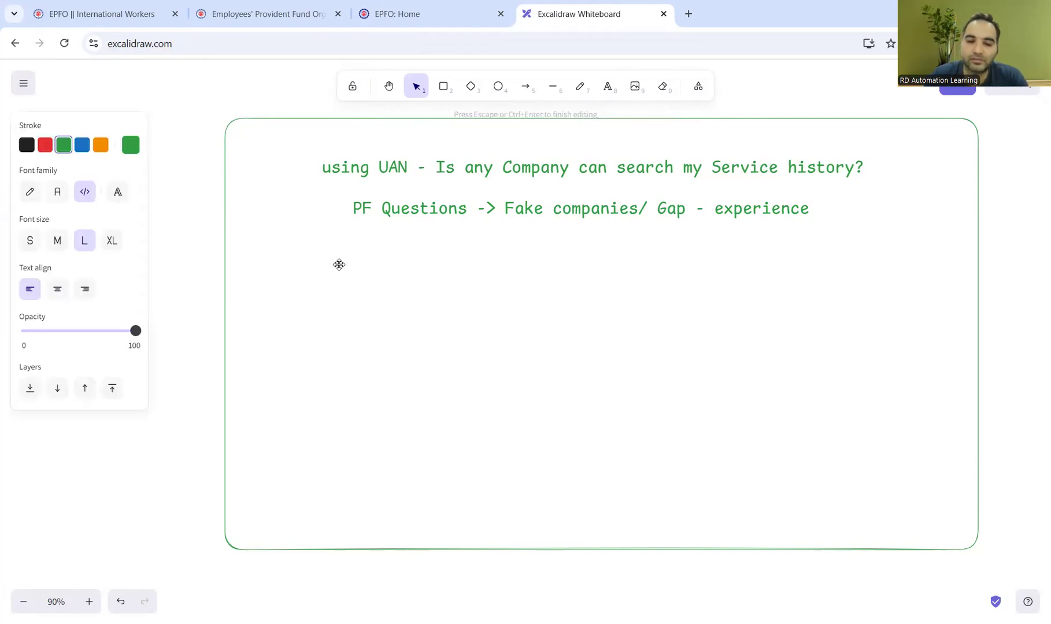
type("Your")
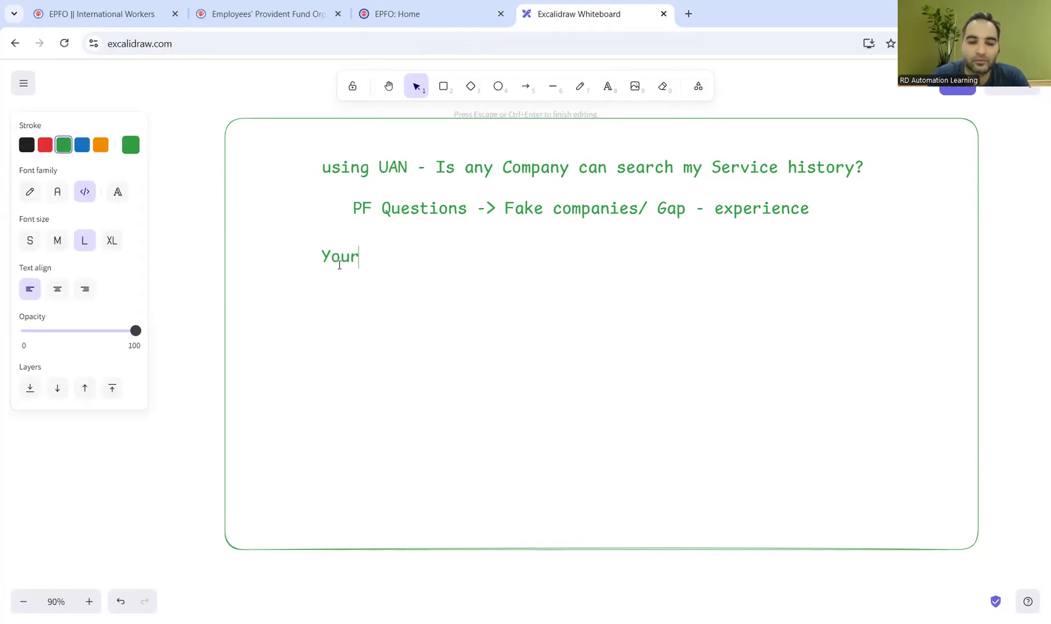
type("self")
key("Return")
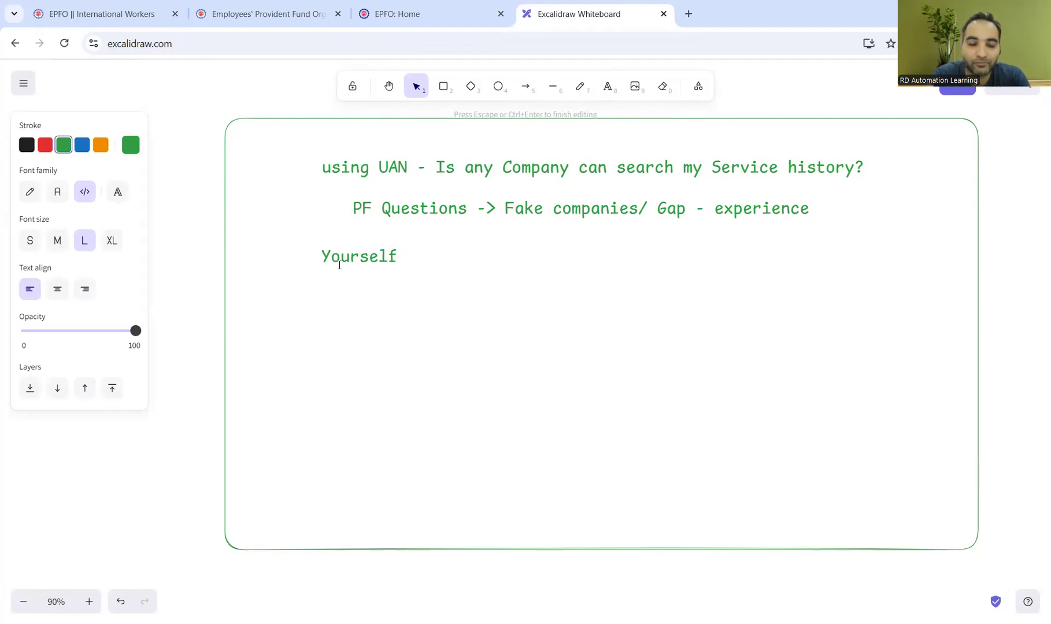
type("EPFO ")
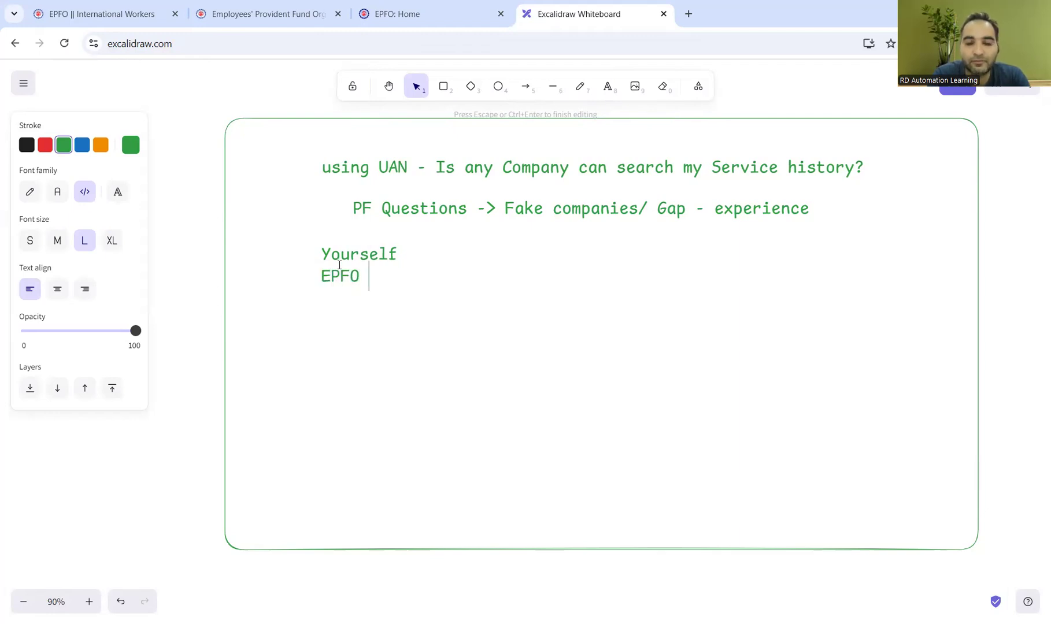
type("itself")
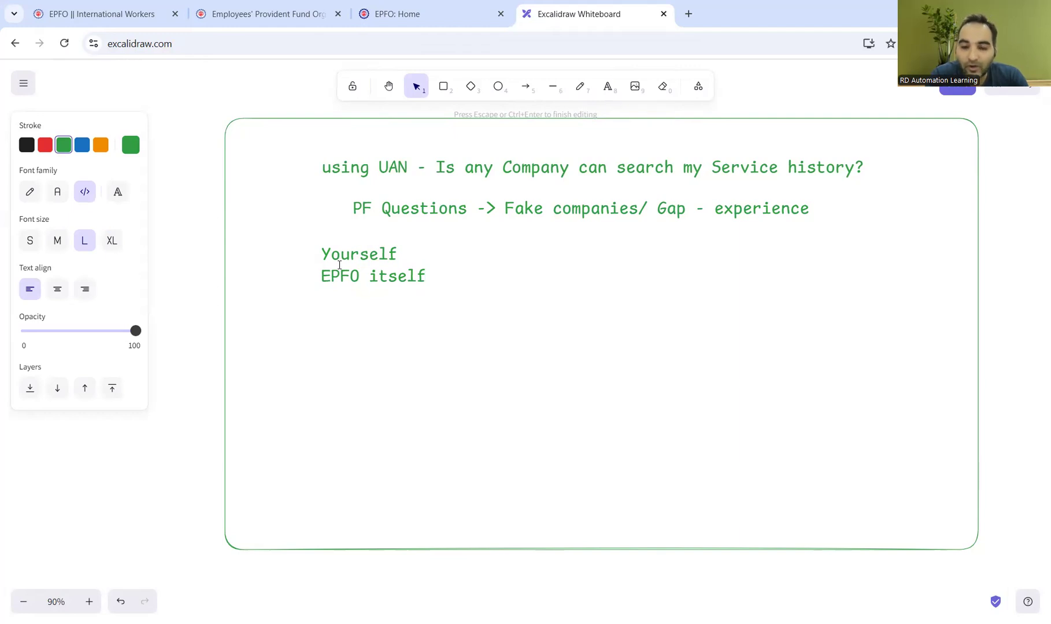
key("Return")
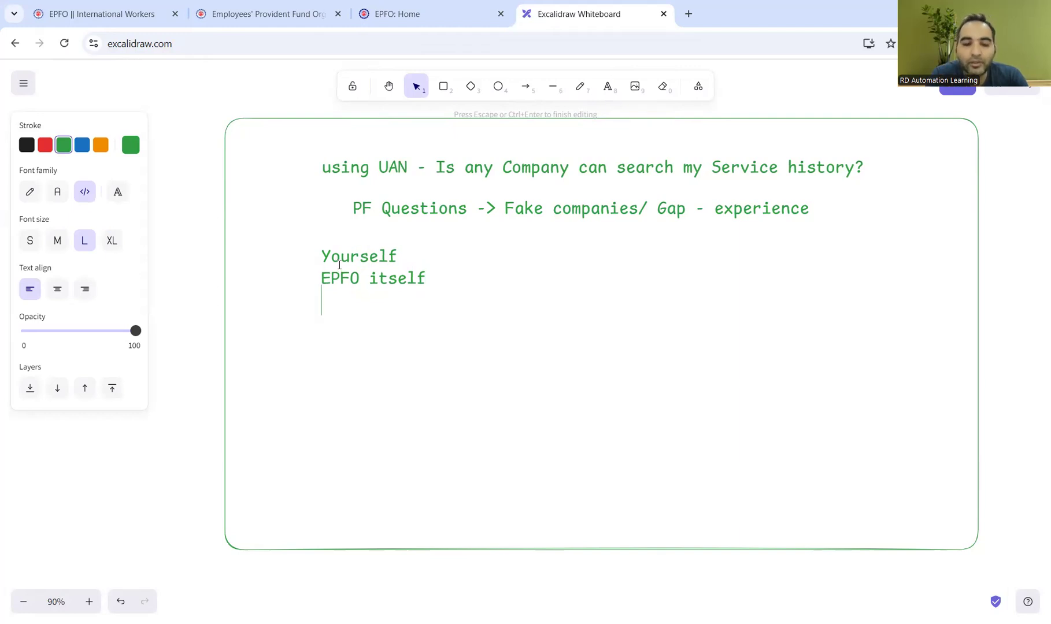
type("UA")
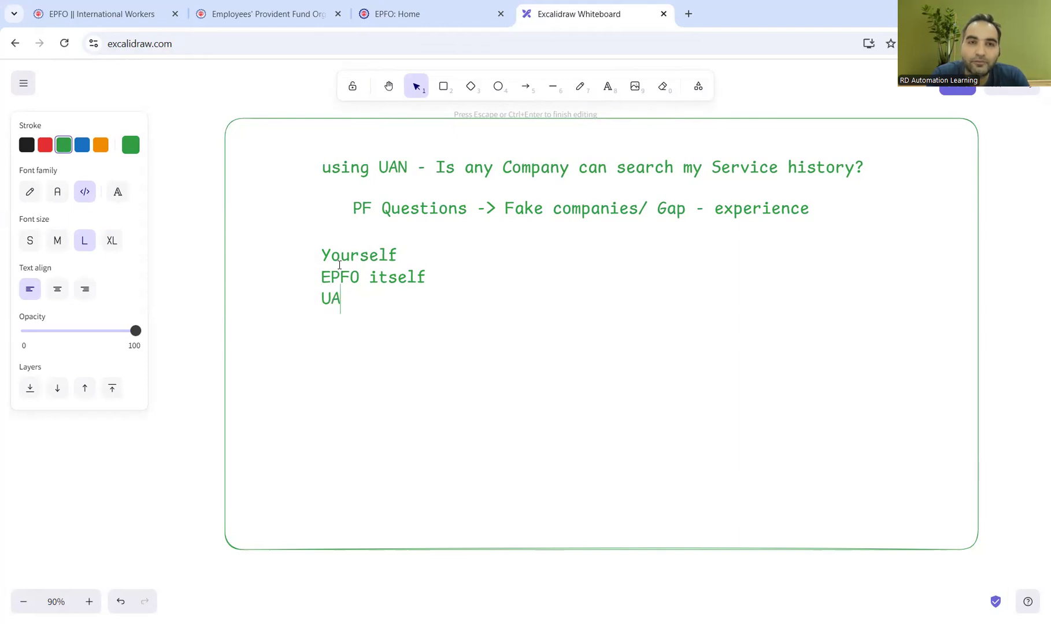
type("N Num")
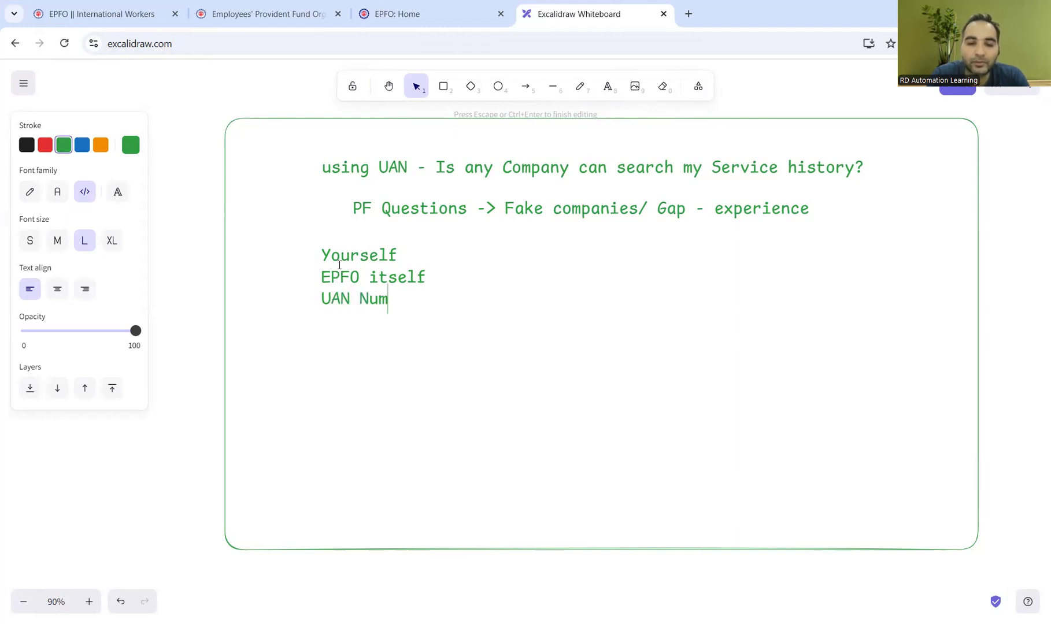
type("ber -> ")
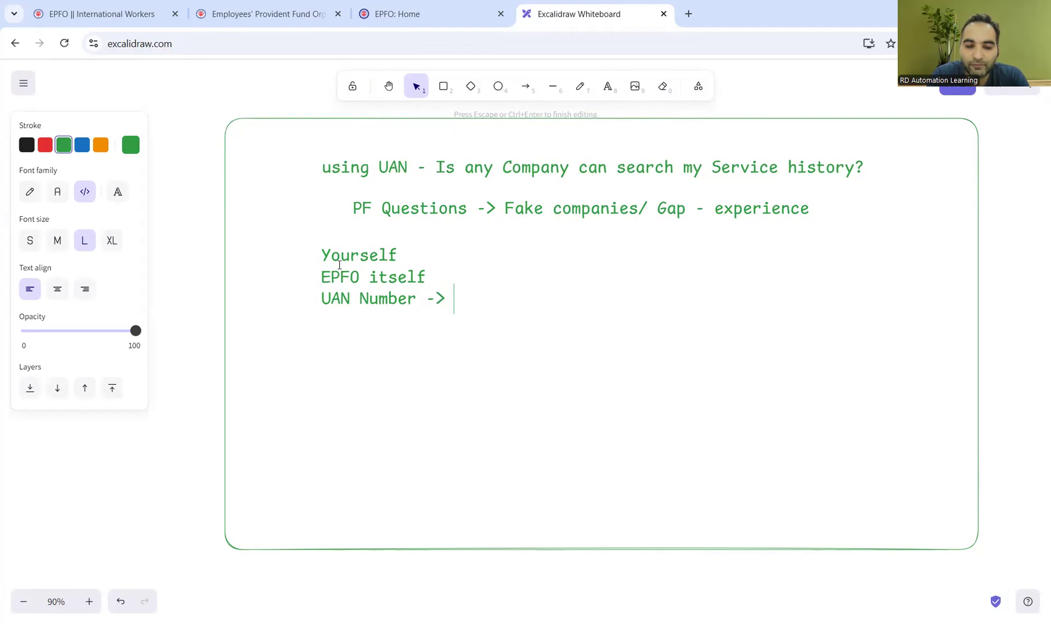
type("Company")
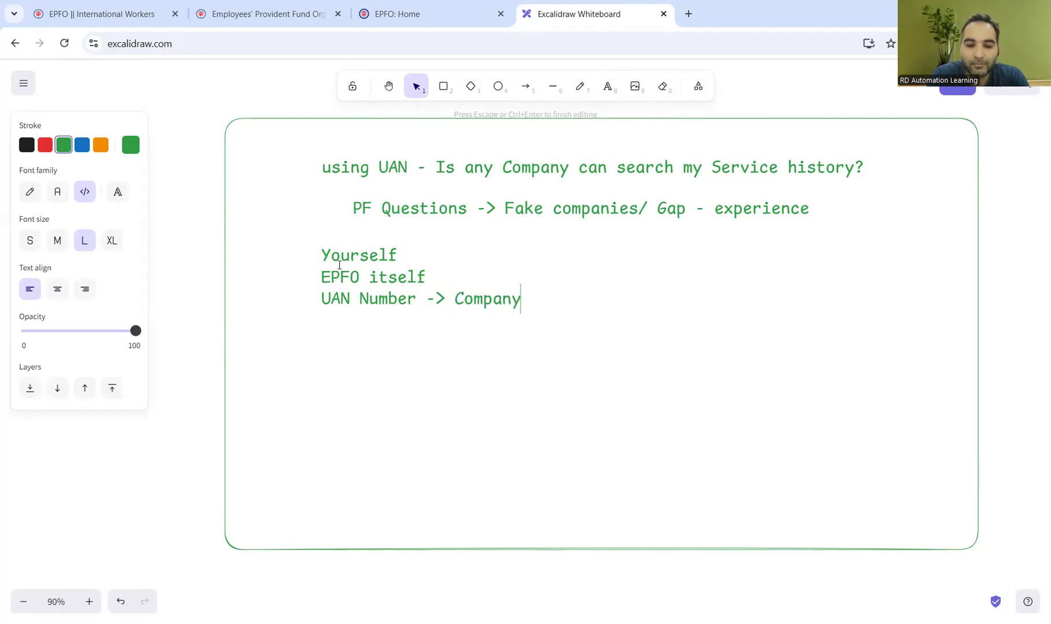
type("/Employer")
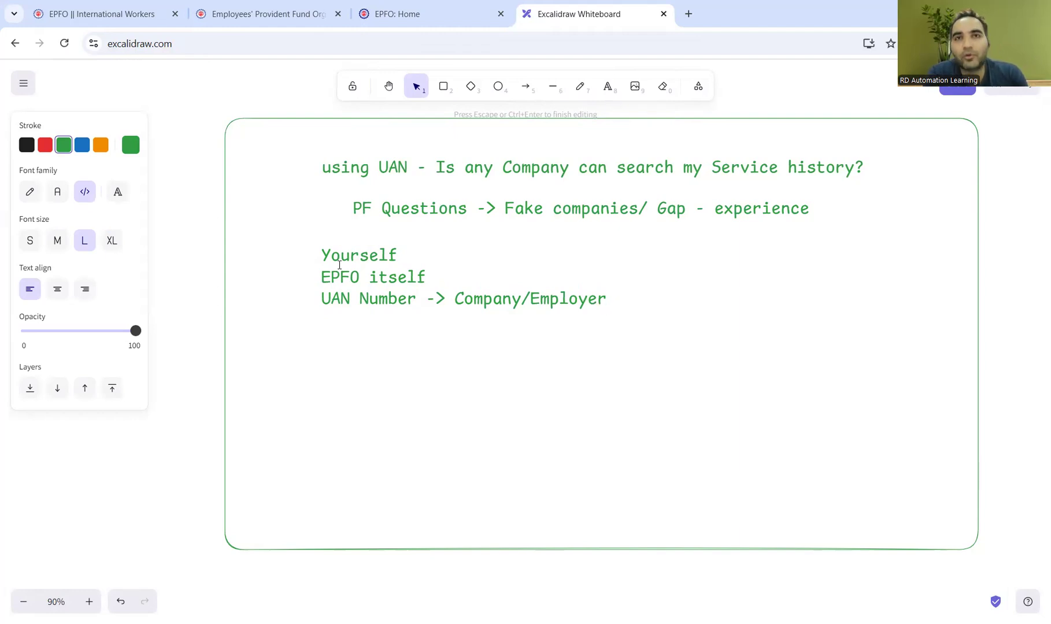
type("-")
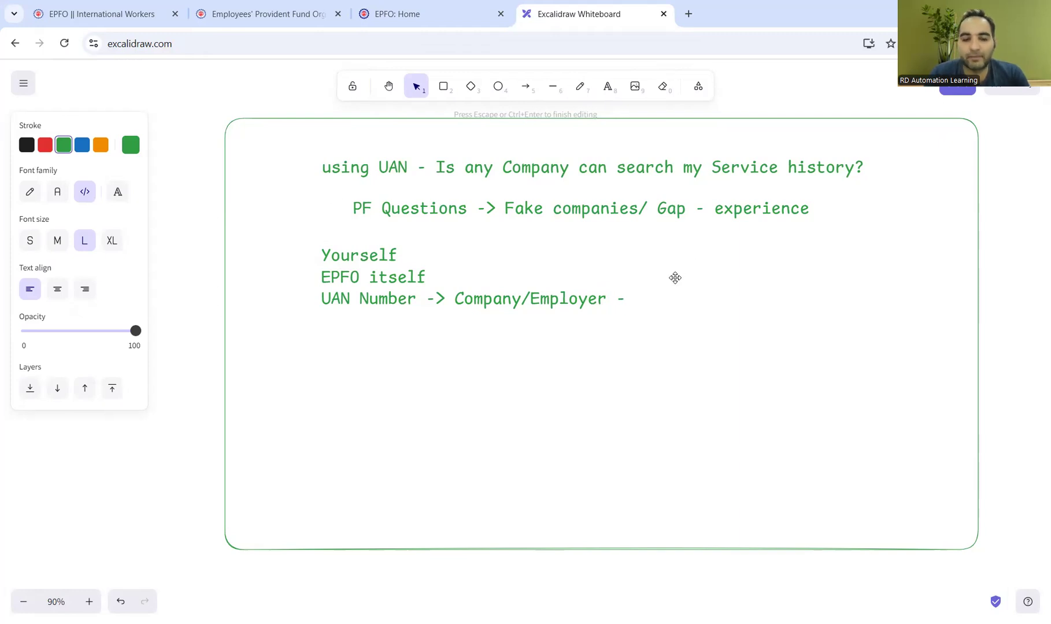
Complete the line with 'Employee of that company' and add 'view/access Service history - where -'
type("Emplo")
type("yee")
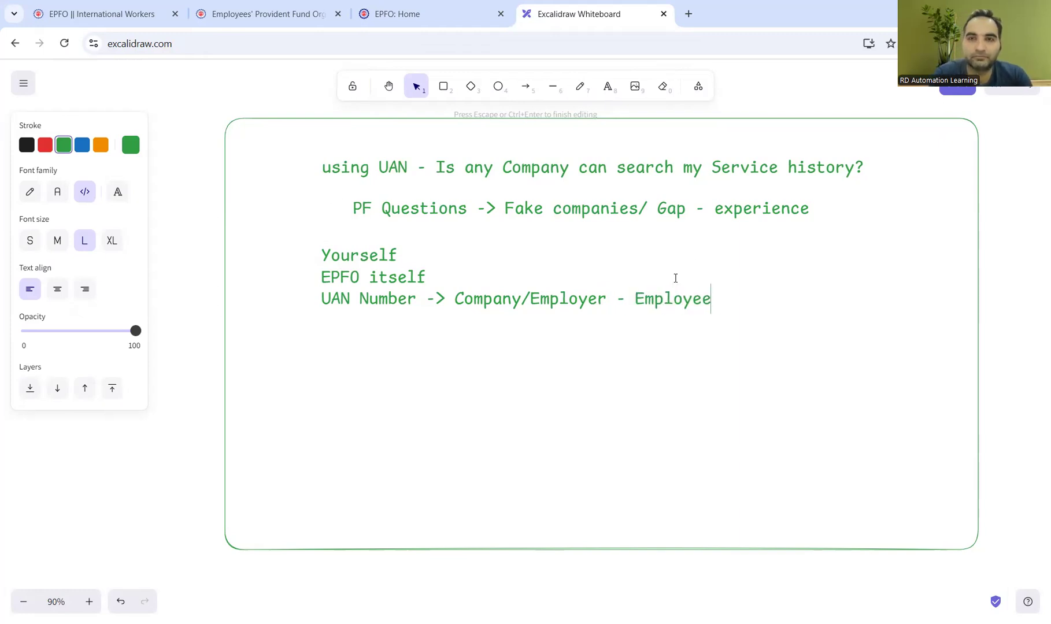
type(" of that coma")
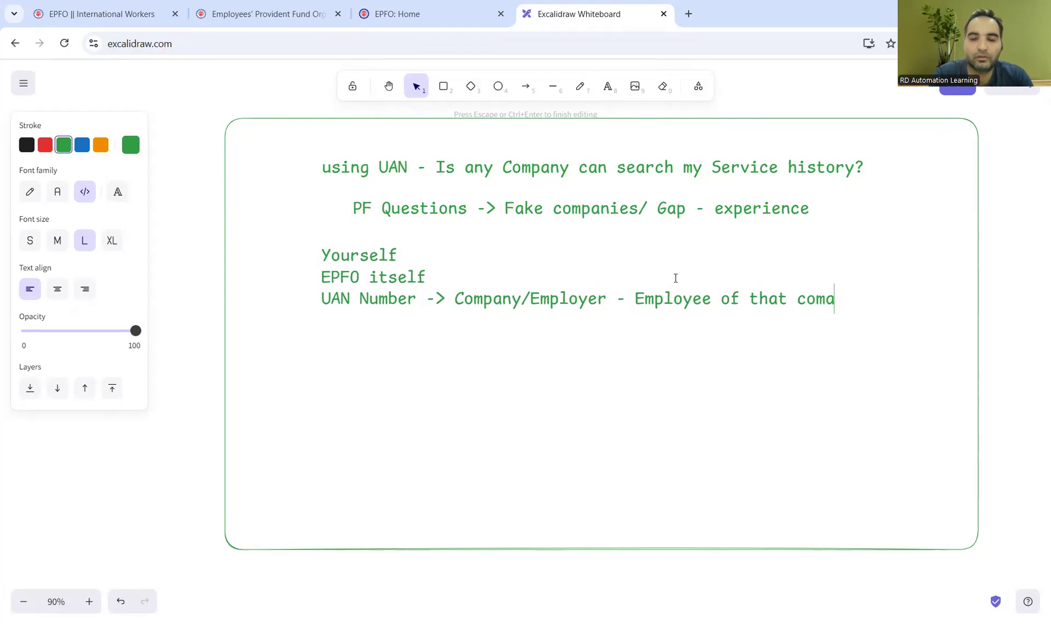
key("BackSpace")
type("pany")
key("Return")
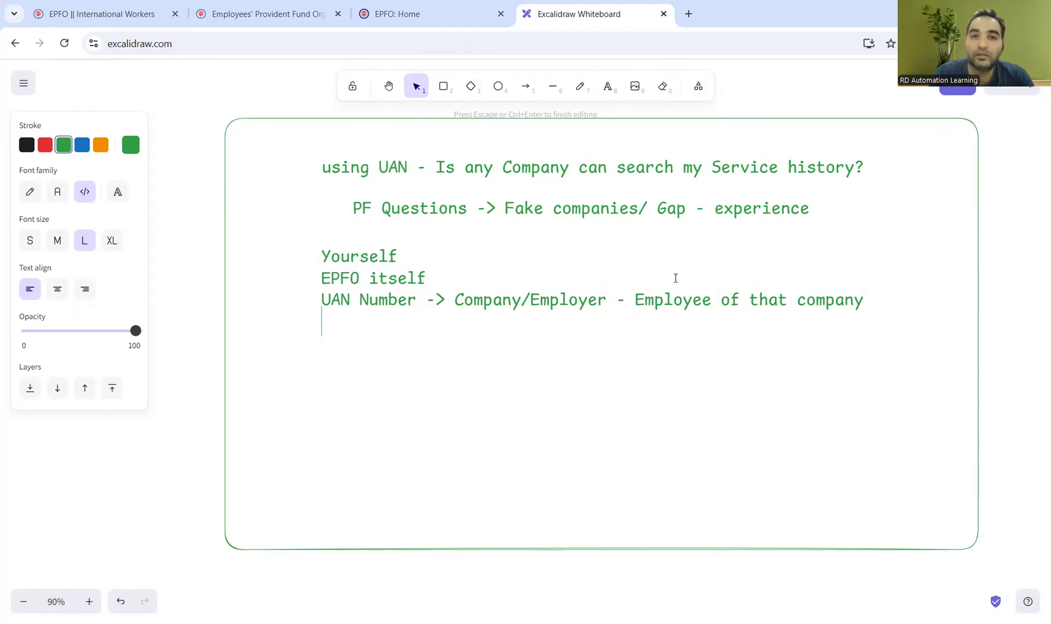
type("view")
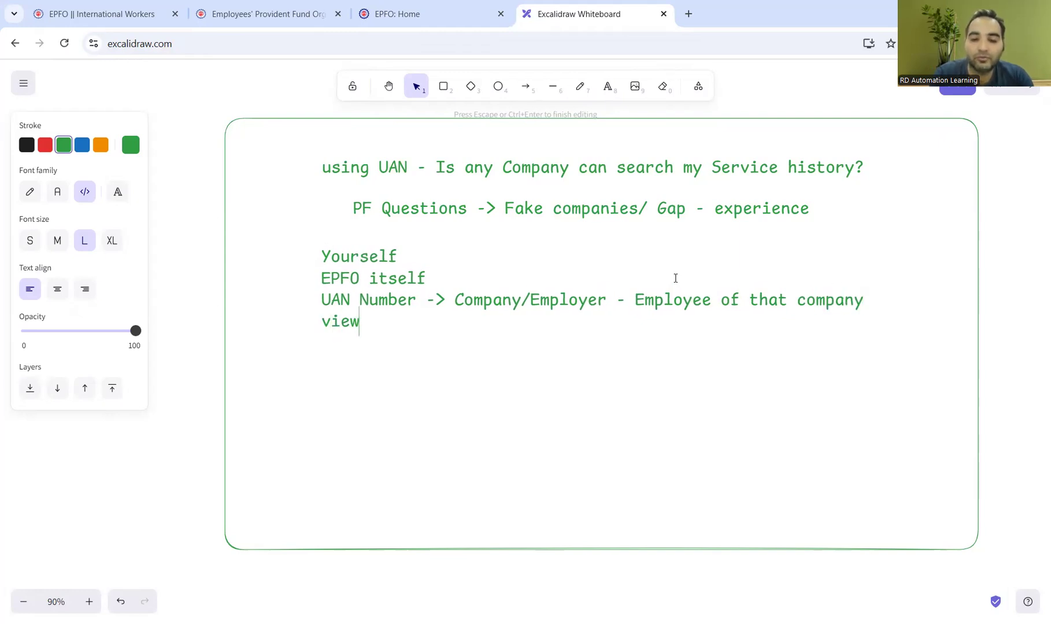
type("/access ")
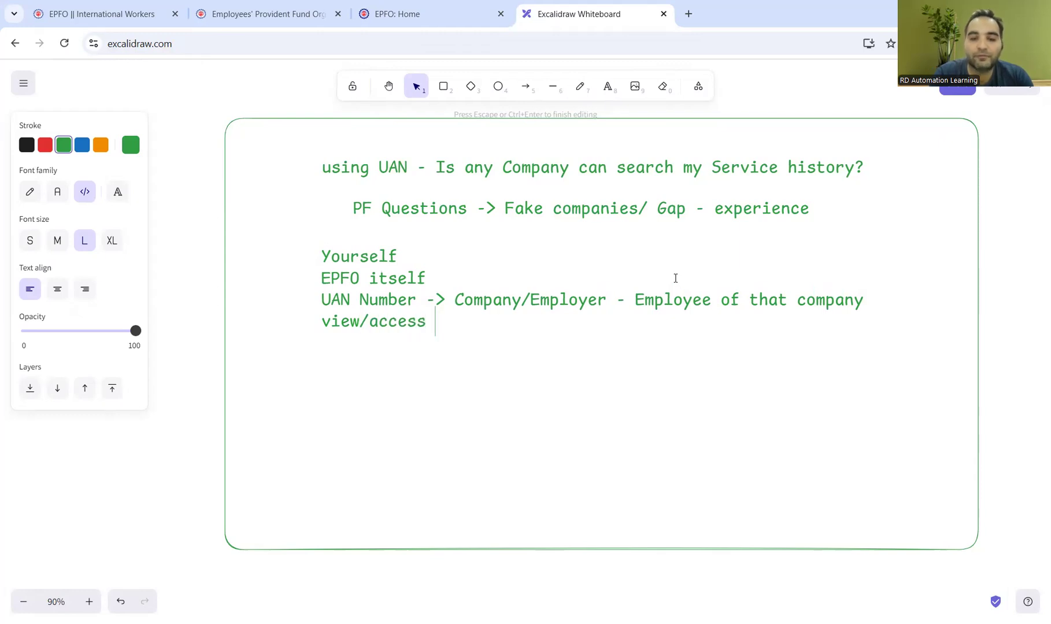
type("Service history ")
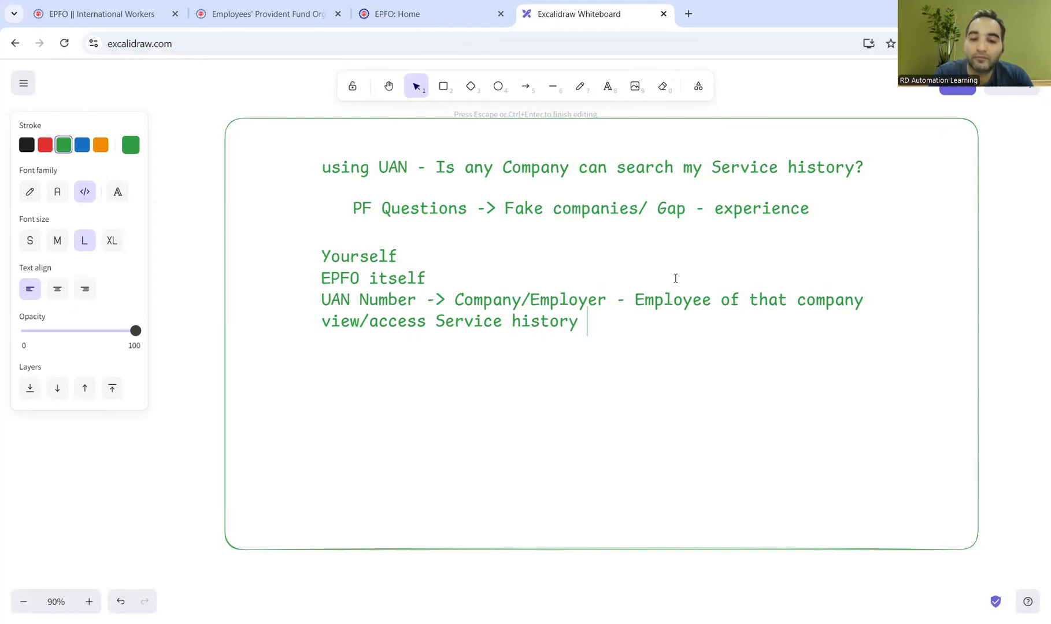
type("- where -")
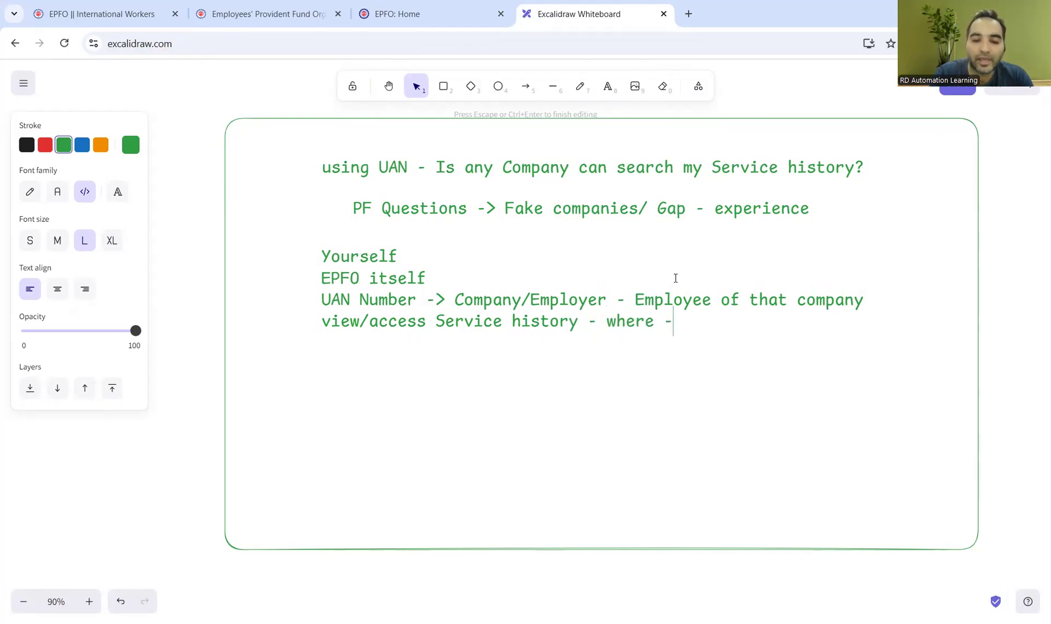
key("Return")
Add 'time duration' and 'overlapping', then, after a blank line, 'UAN Number -> Company/Employer - Employee X'
type("time dura")
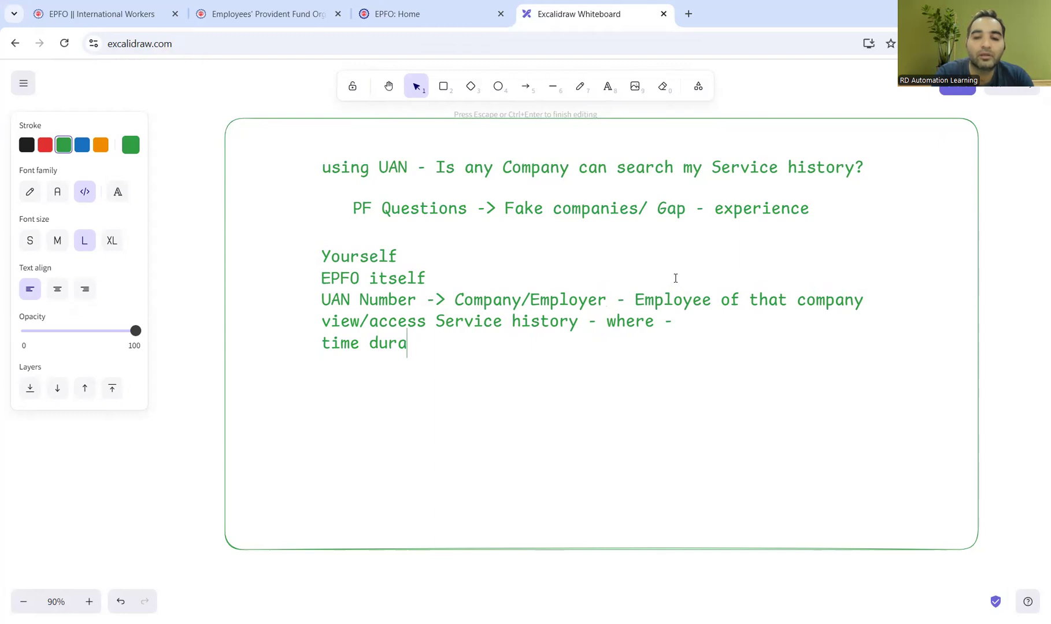
type("tion")
key("Return")
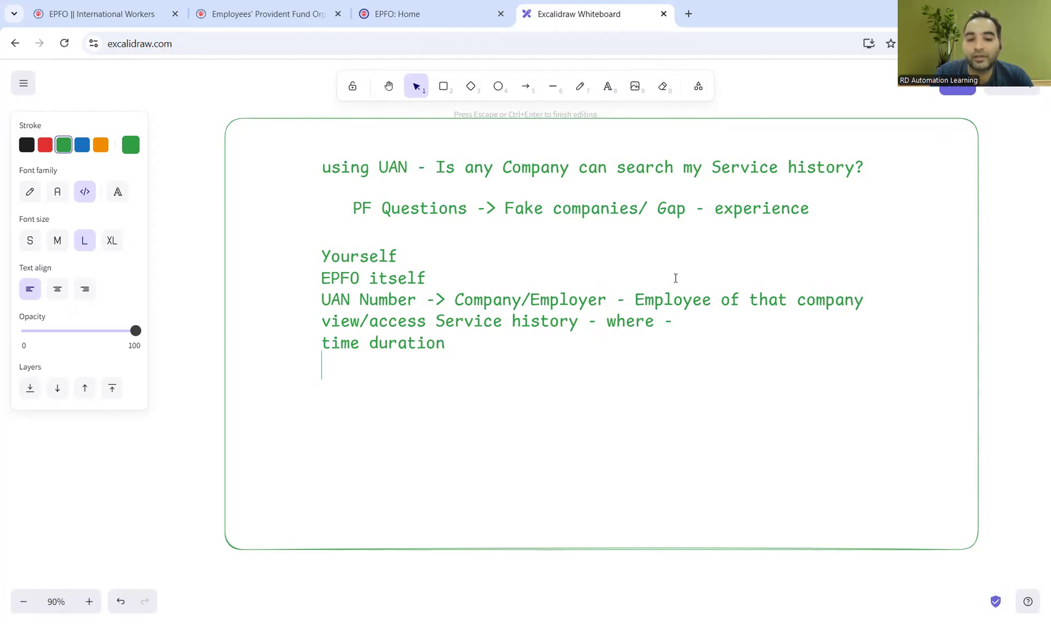
type("overlapping")
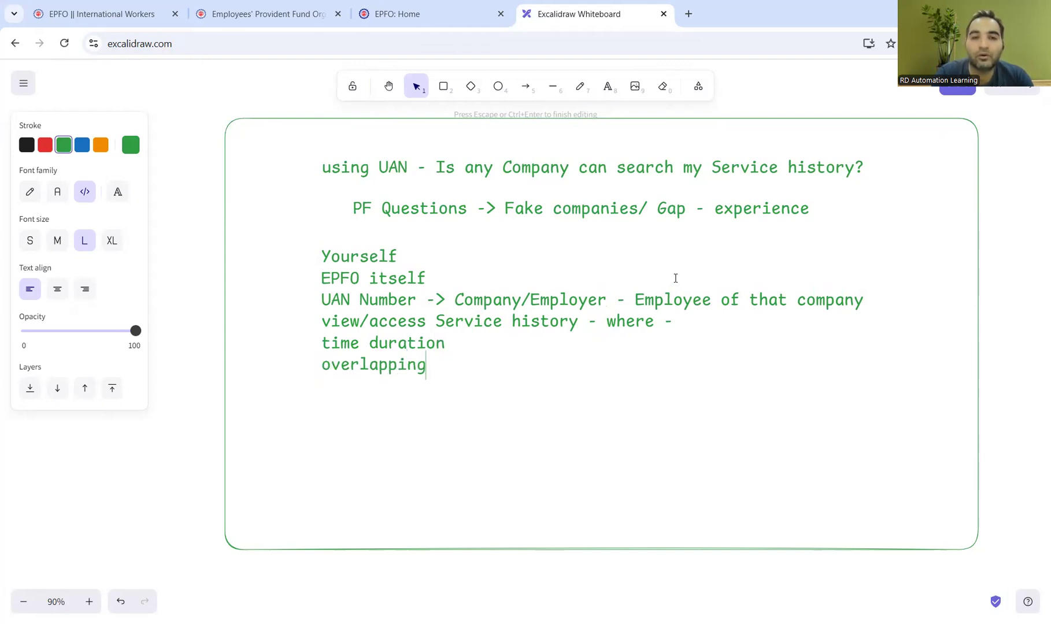
key("Return")
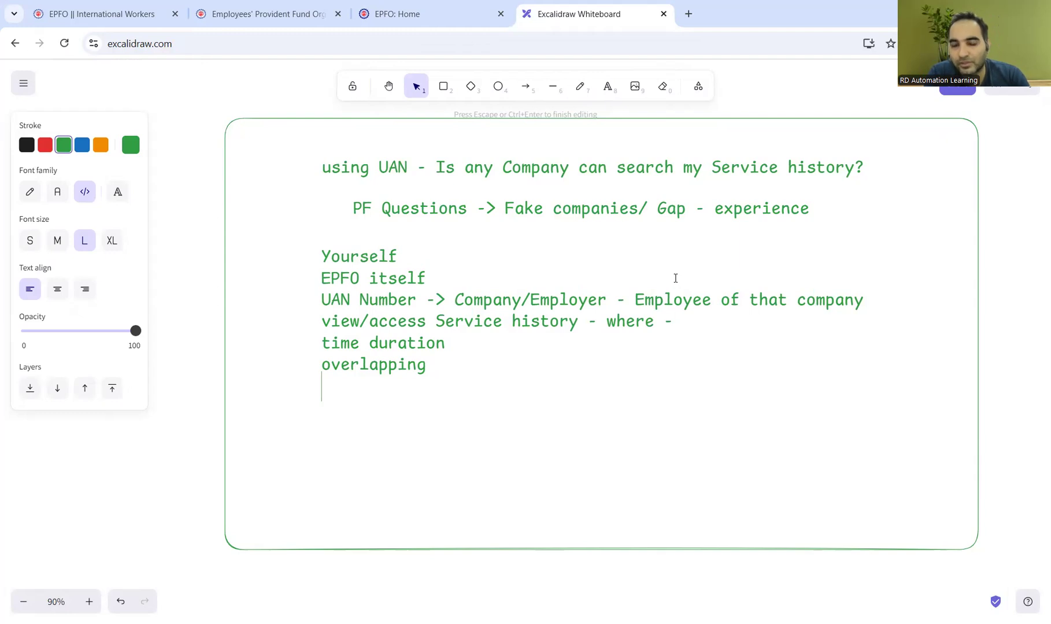
key("Return")
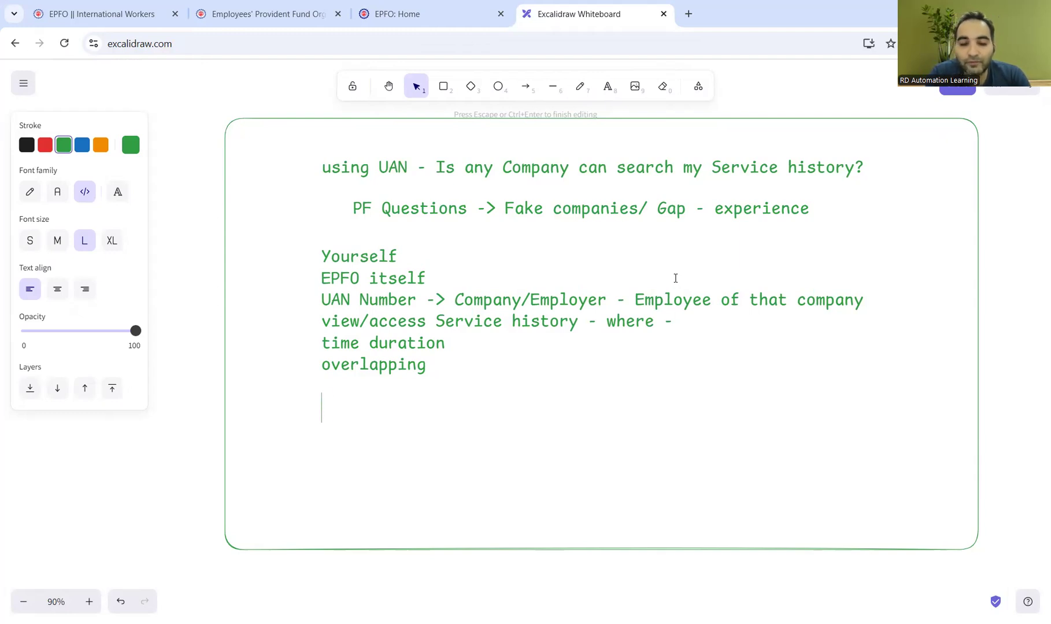
type("UAN Number ")
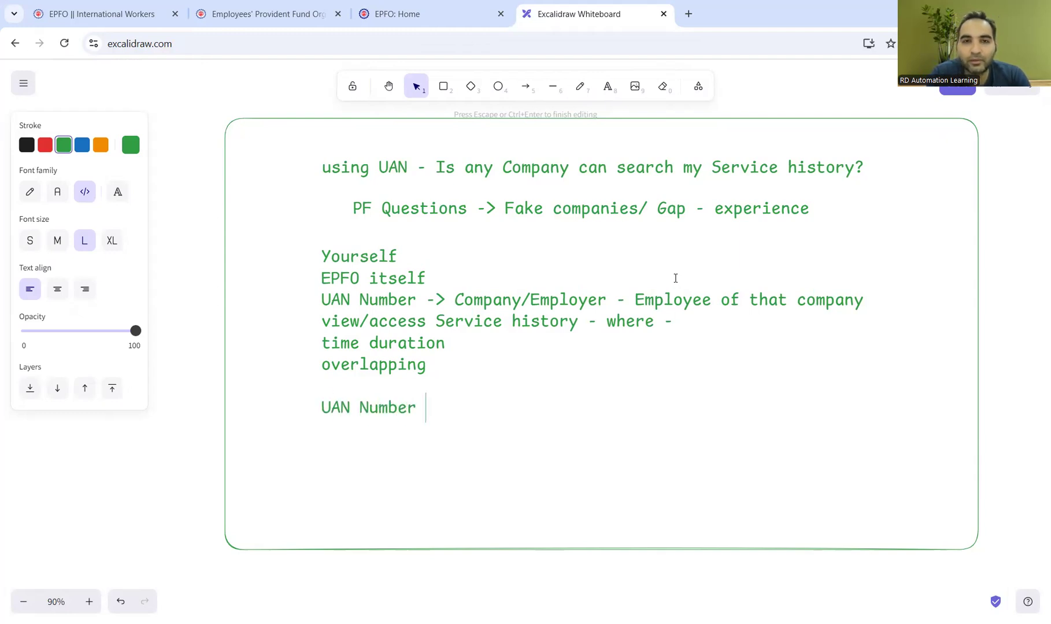
type("-> Co")
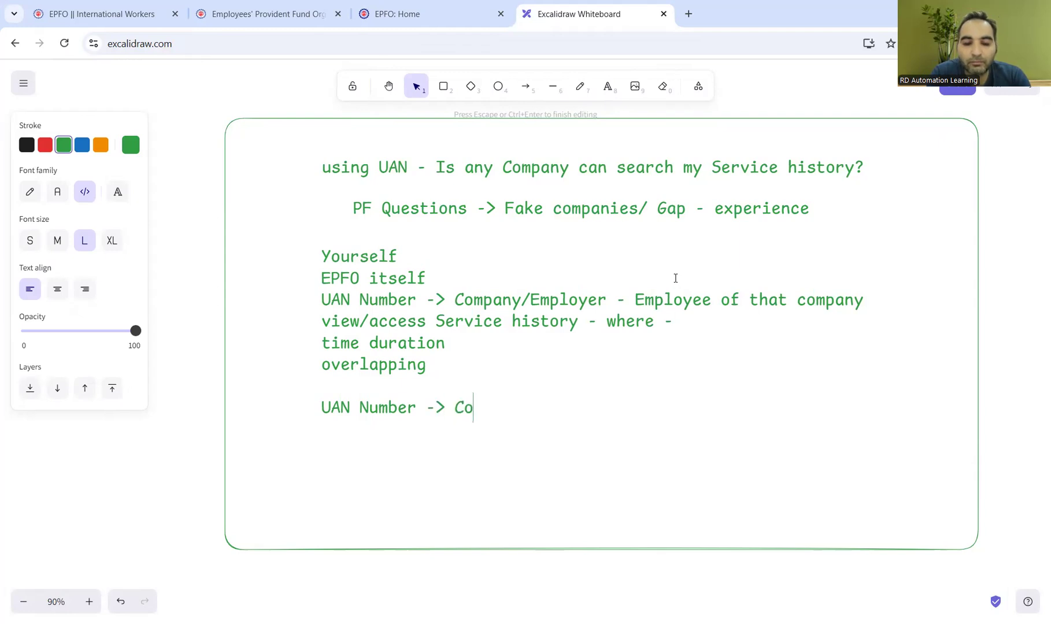
type("mpany/Empl")
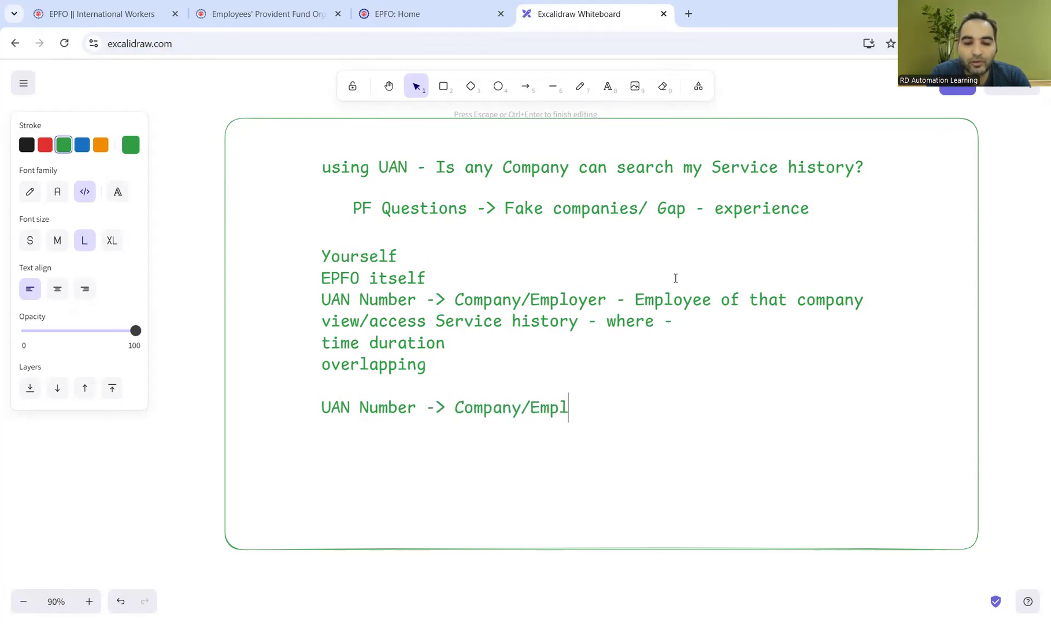
type("oyer - ")
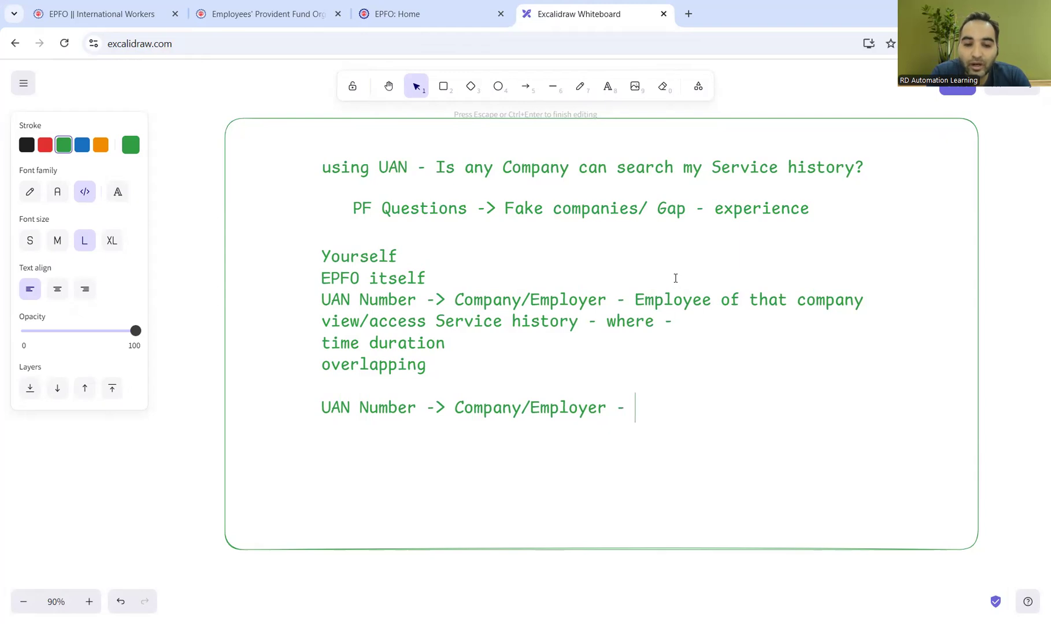
type("Employ")
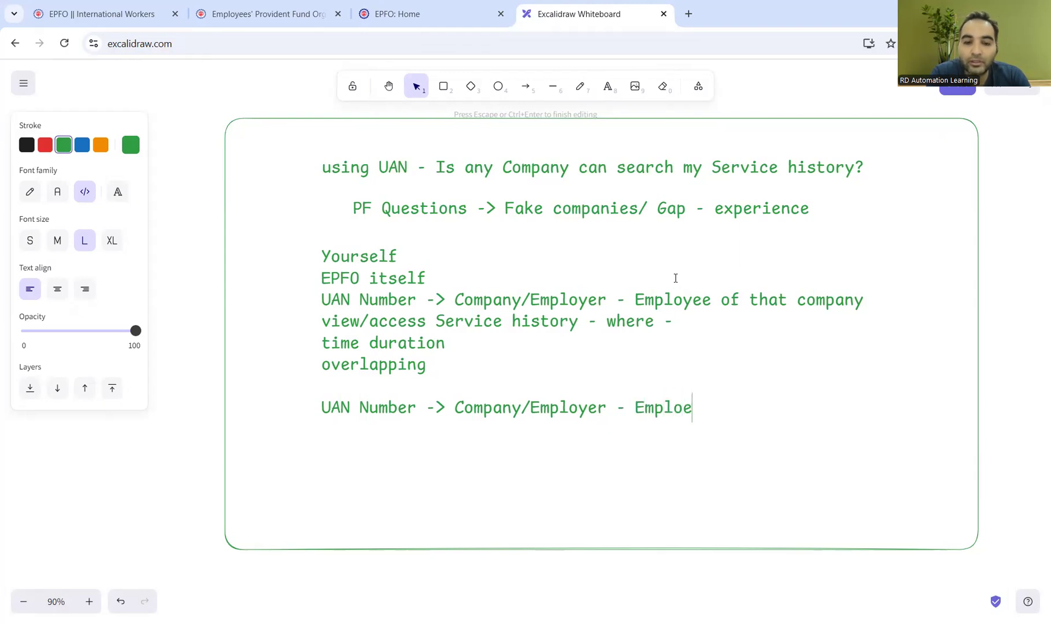
type("ee X")
key("Return")
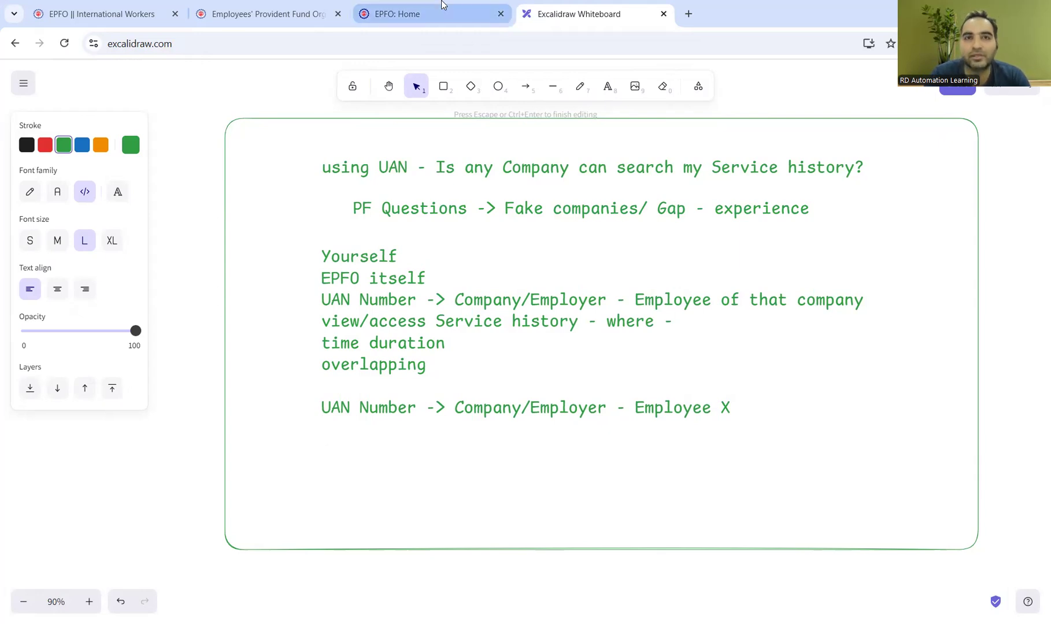
key("ctrl+Page_Up")
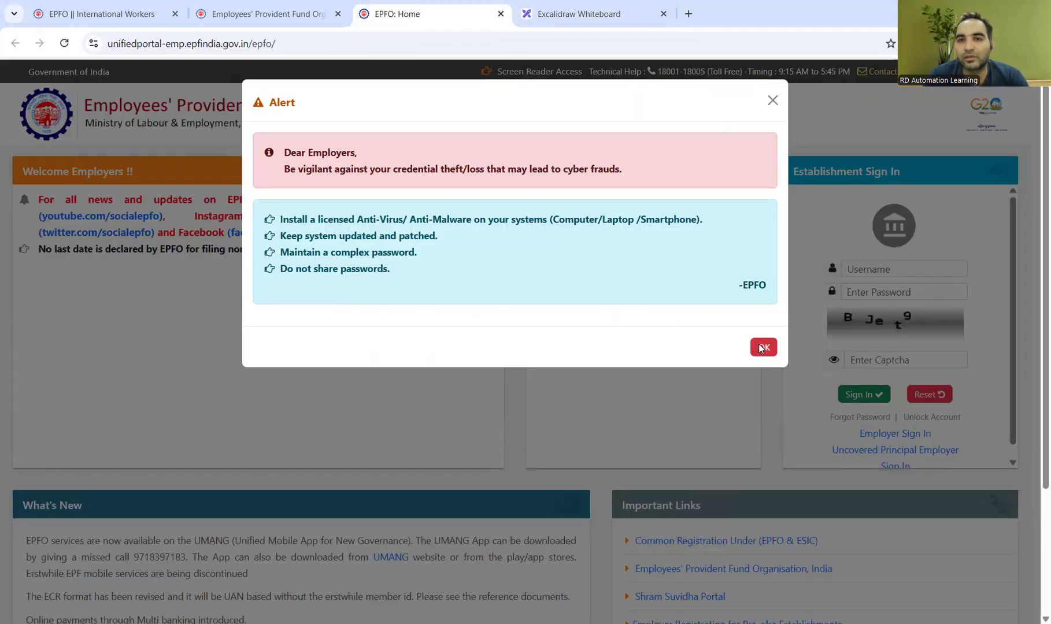
left_click(758, 347)
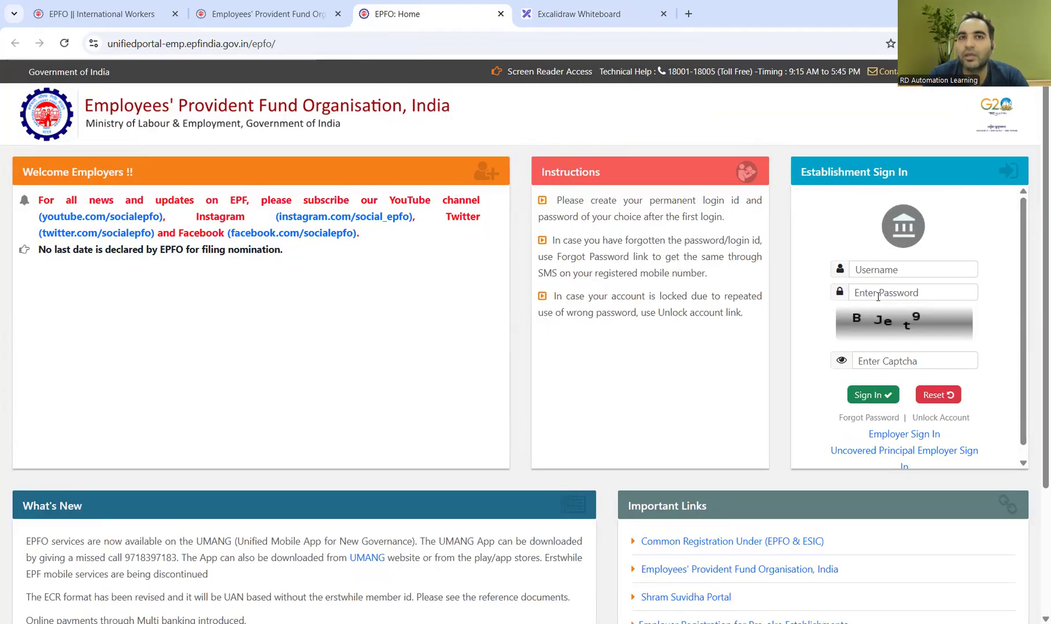
left_click(602, 15)
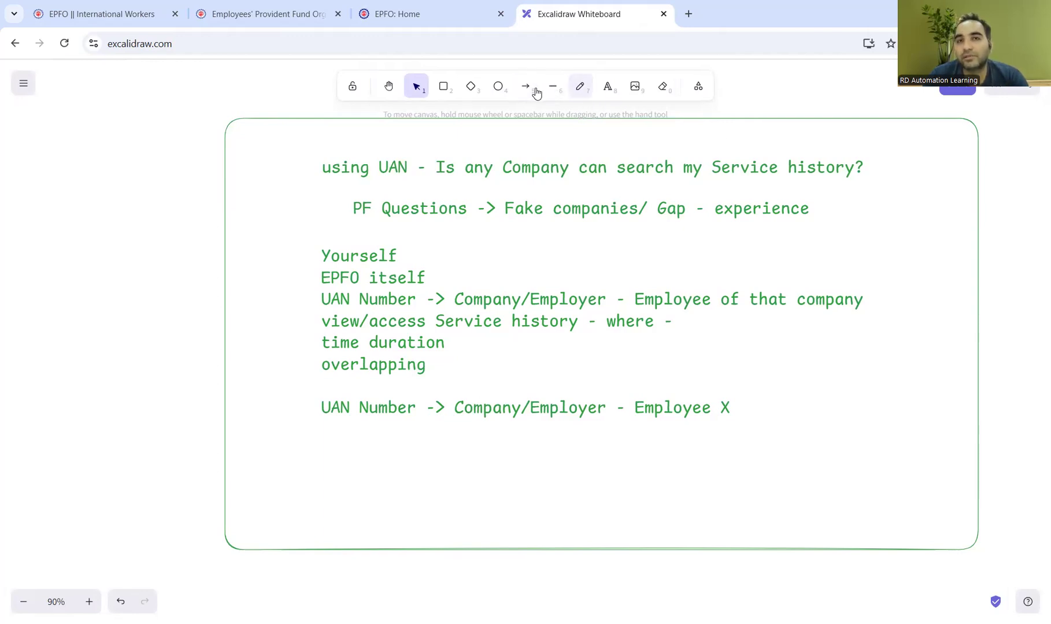
Draw a freehand tick beside the Employee X line, replacing an undone straight line
left_click(555, 93)
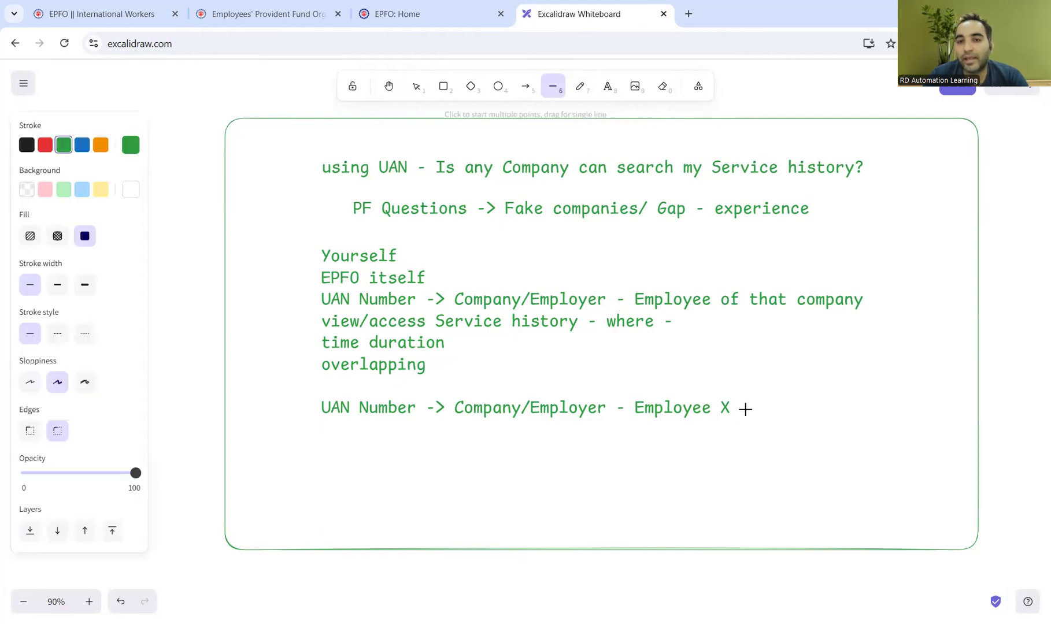
left_click_drag(740, 393, 804, 413)
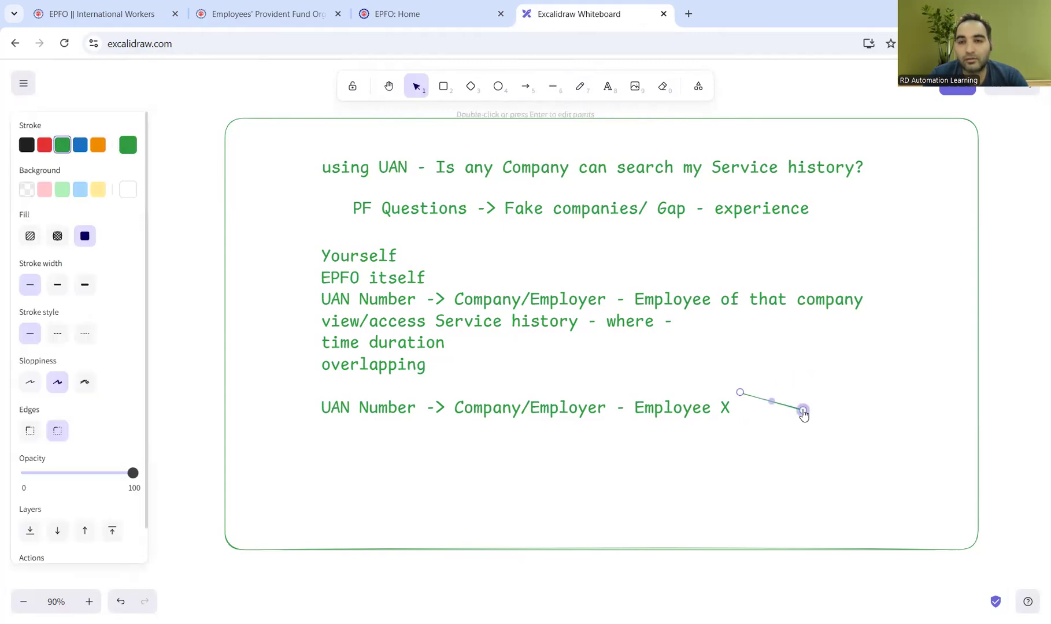
key("ctrl+z")
left_click(579, 88)
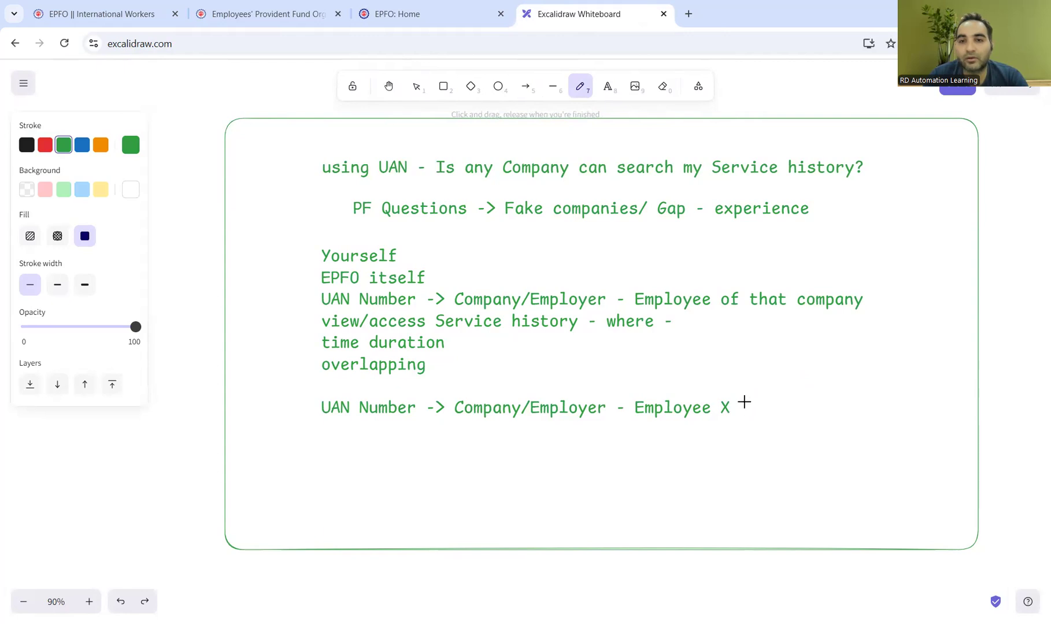
mouse_move(744, 401)
left_mouse_down()
mouse_move(758, 425)
mouse_move(837, 375)
left_mouse_up()
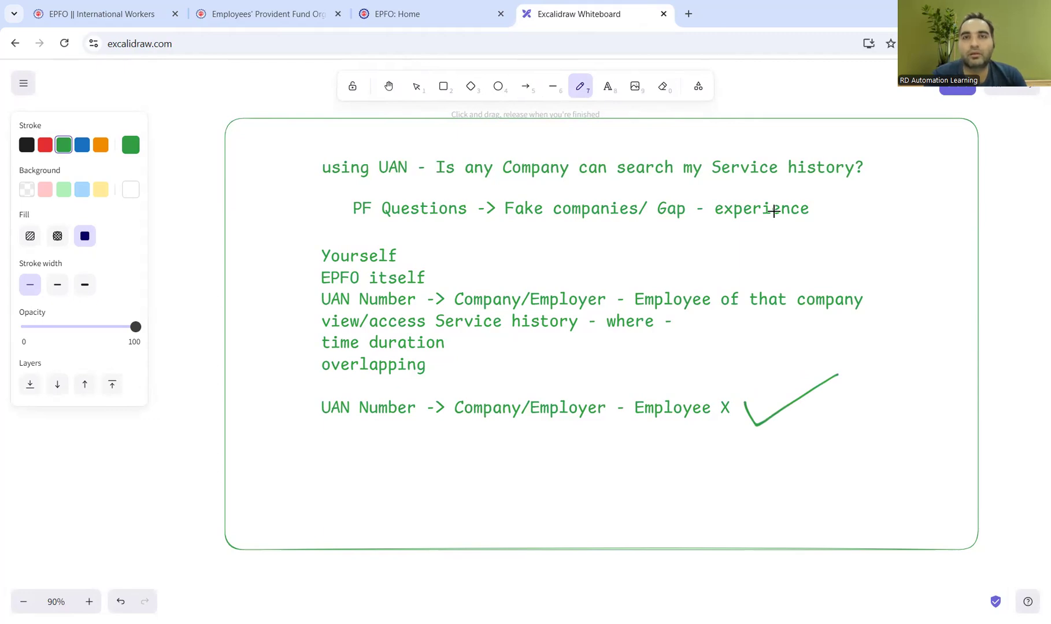
Place a text note 'BGV - Background Check Verification ->' below the ticked Employee X line
key("t")
left_click(313, 461)
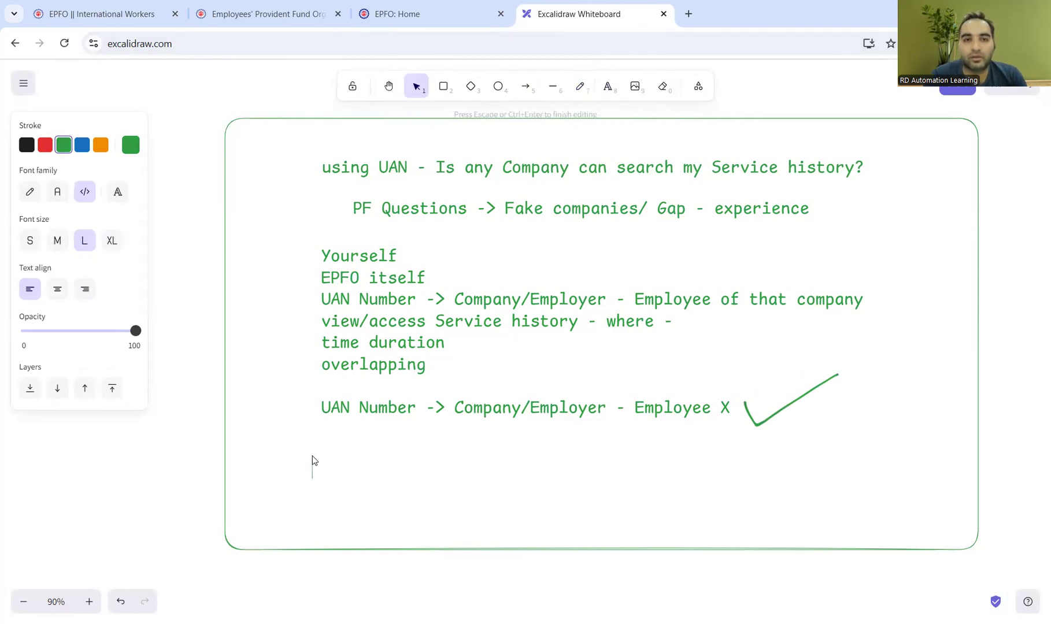
type("BGV")
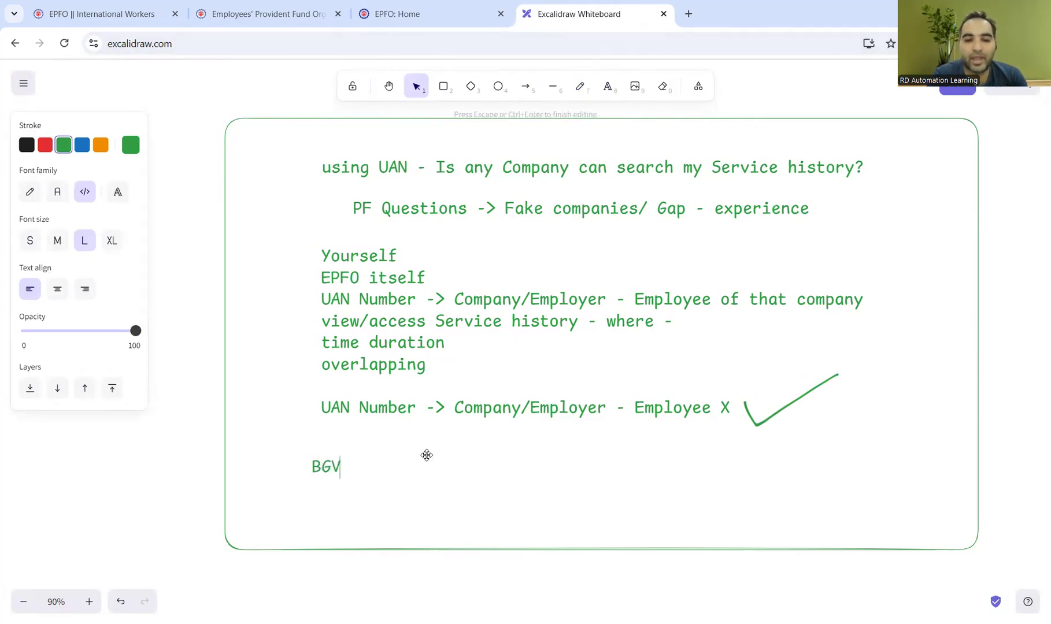
type(" - Backgr")
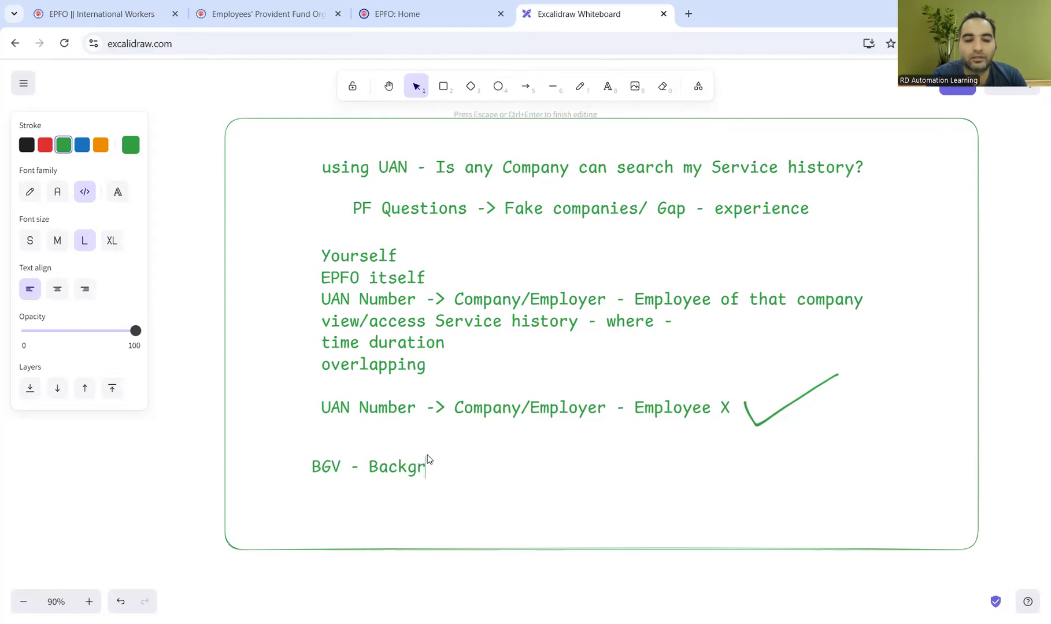
type("ound Check Ve")
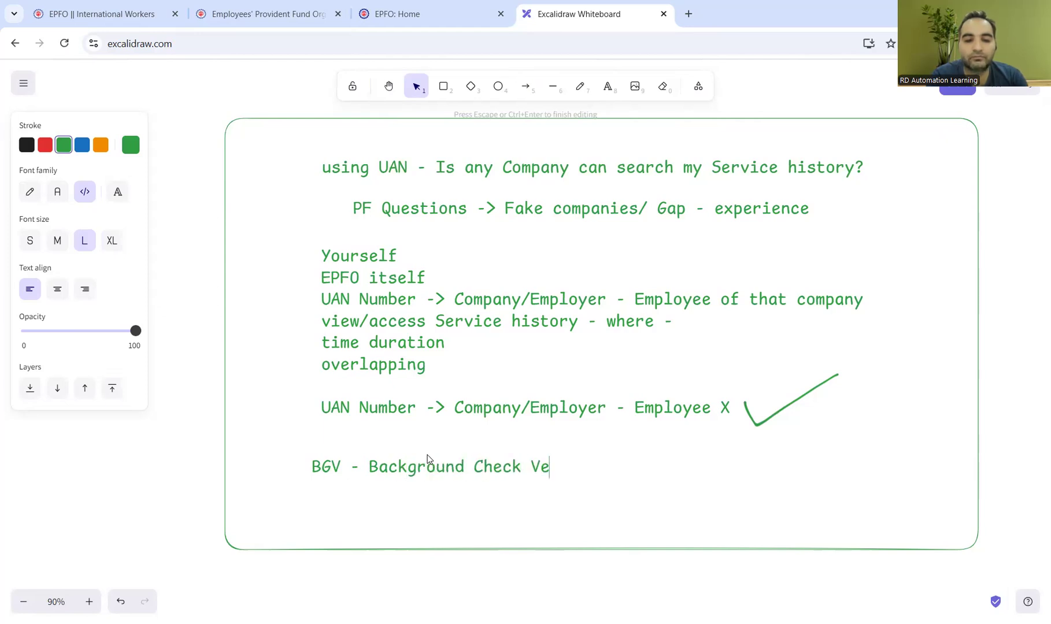
type("rification")
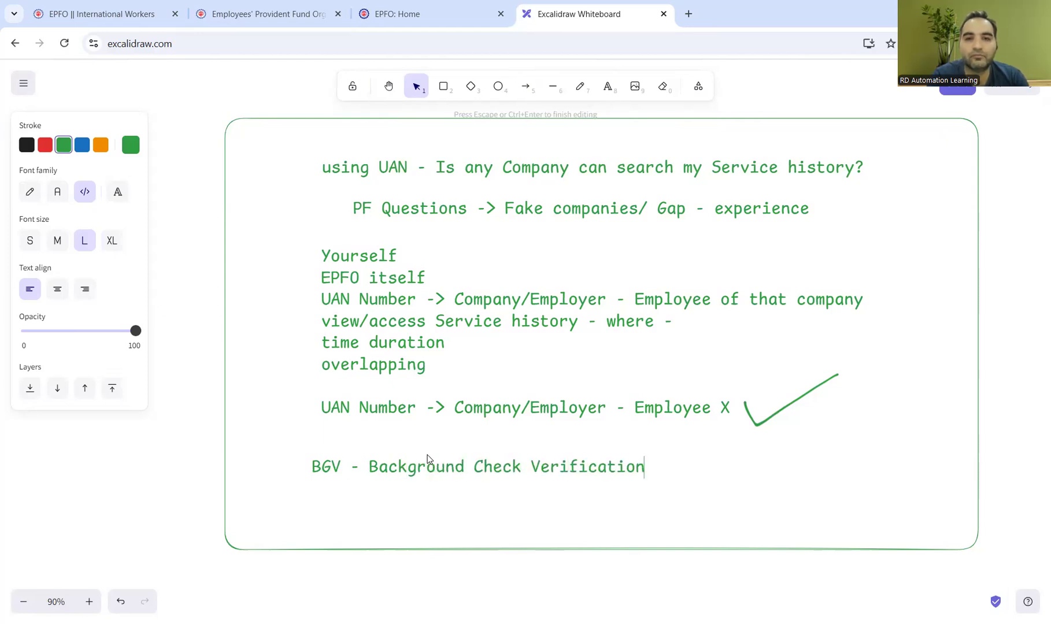
type(" ->")
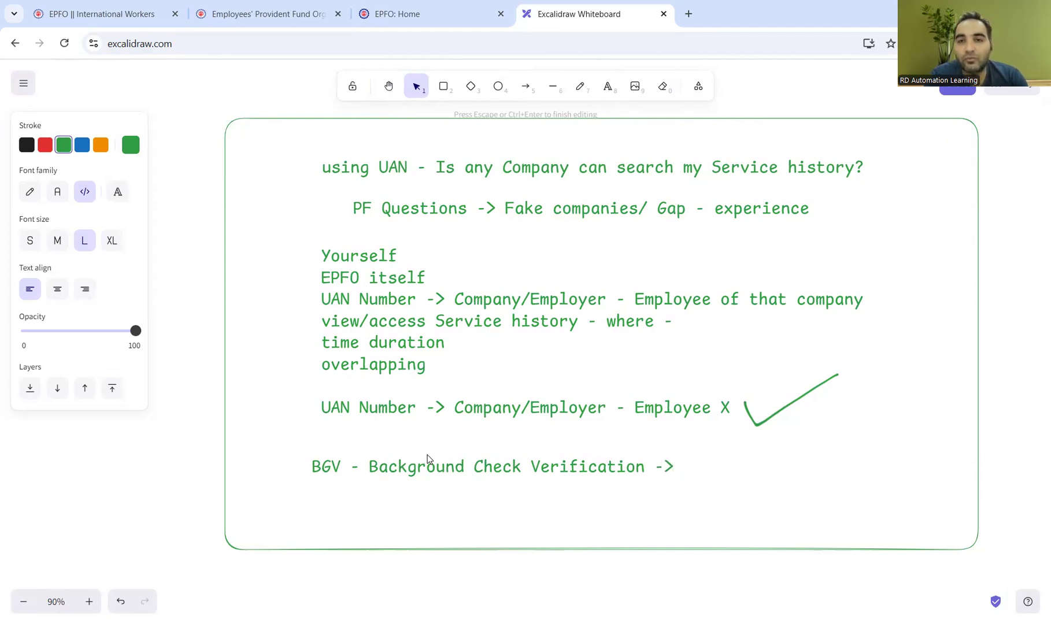
Insert '2020 - history - employers not accessible,' on a new line after 'overlapping'
left_click(603, 92)
left_click(804, 430)
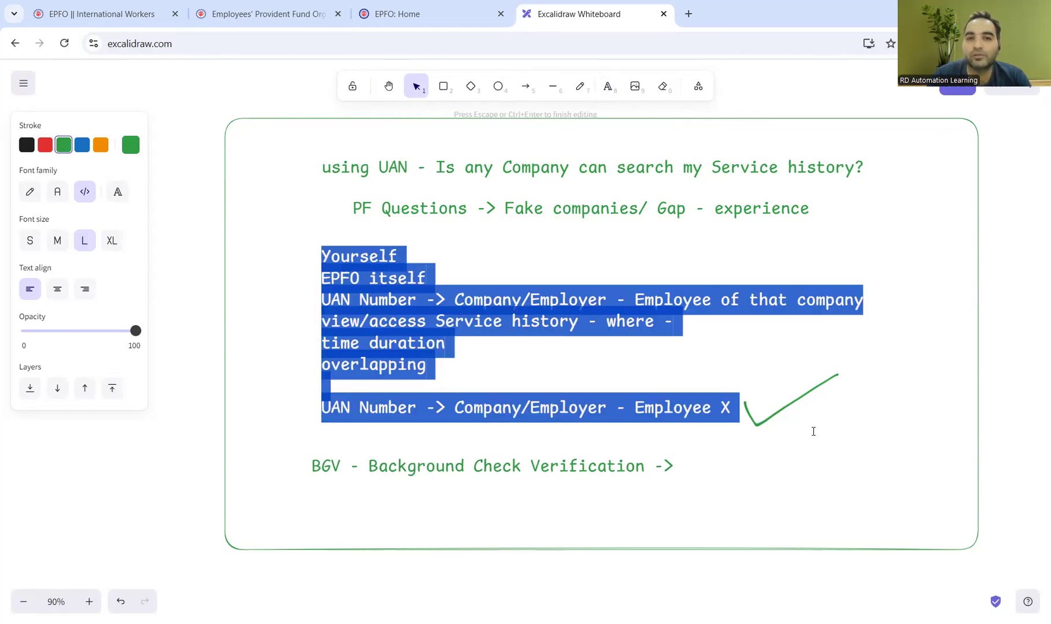
left_click(722, 369)
key("Return")
type("20")
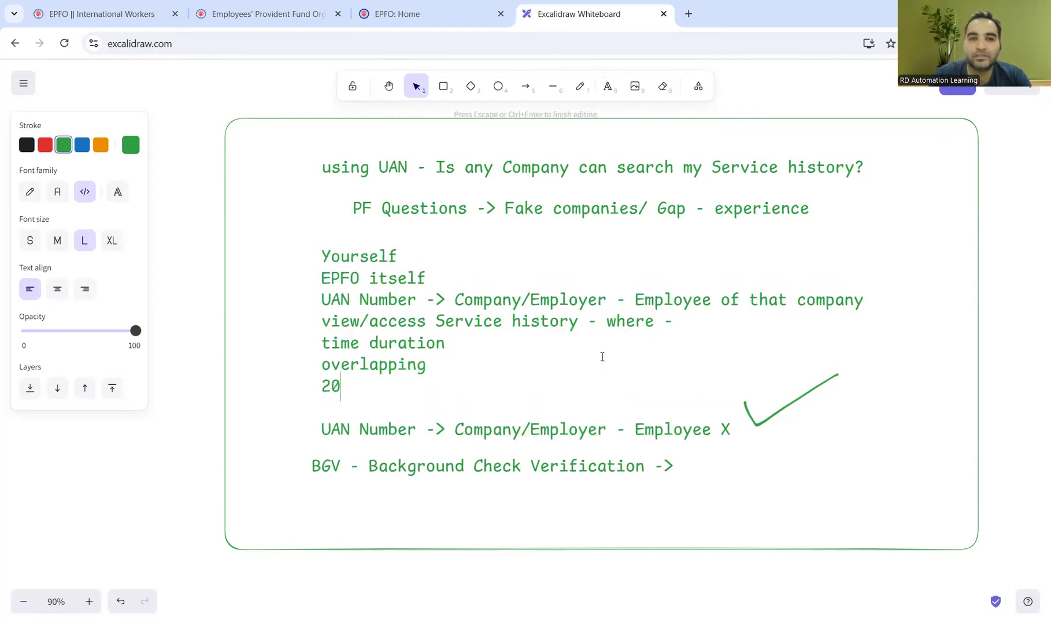
type("20 - his")
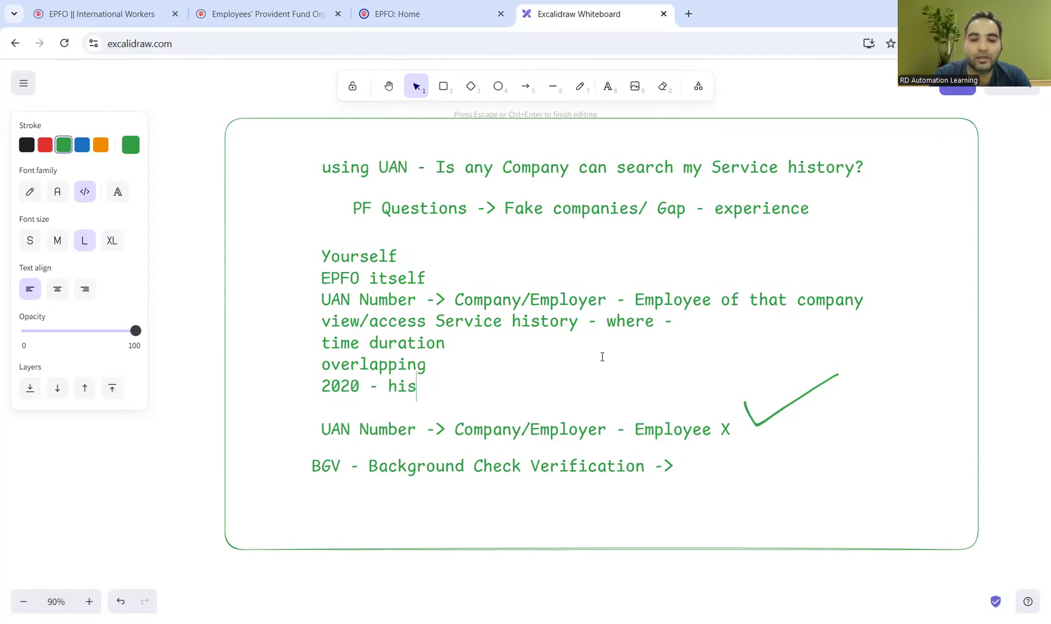
type("tory -")
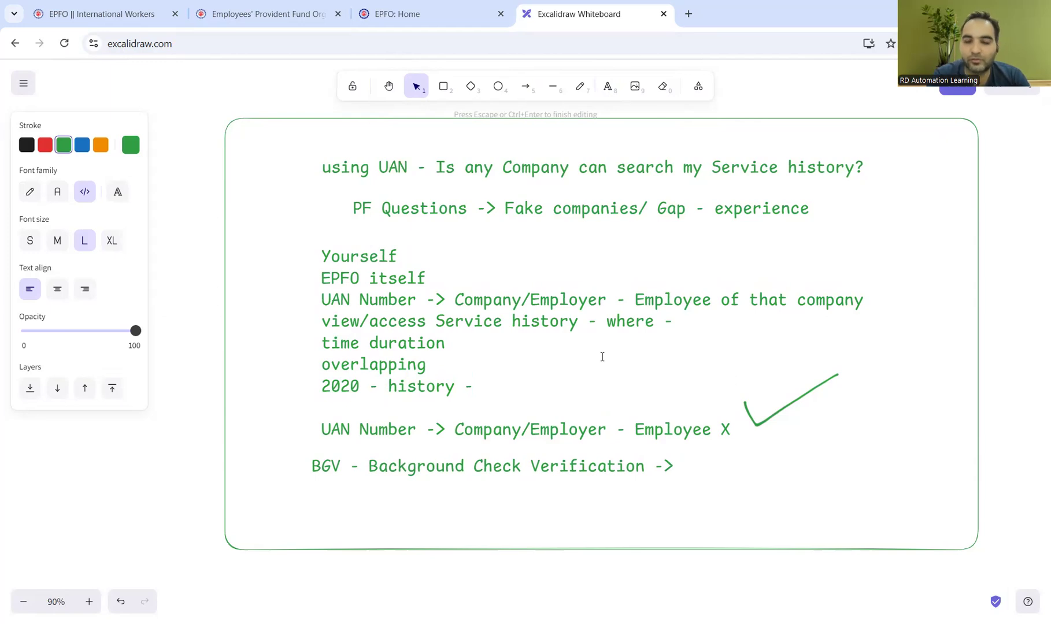
type(" employer")
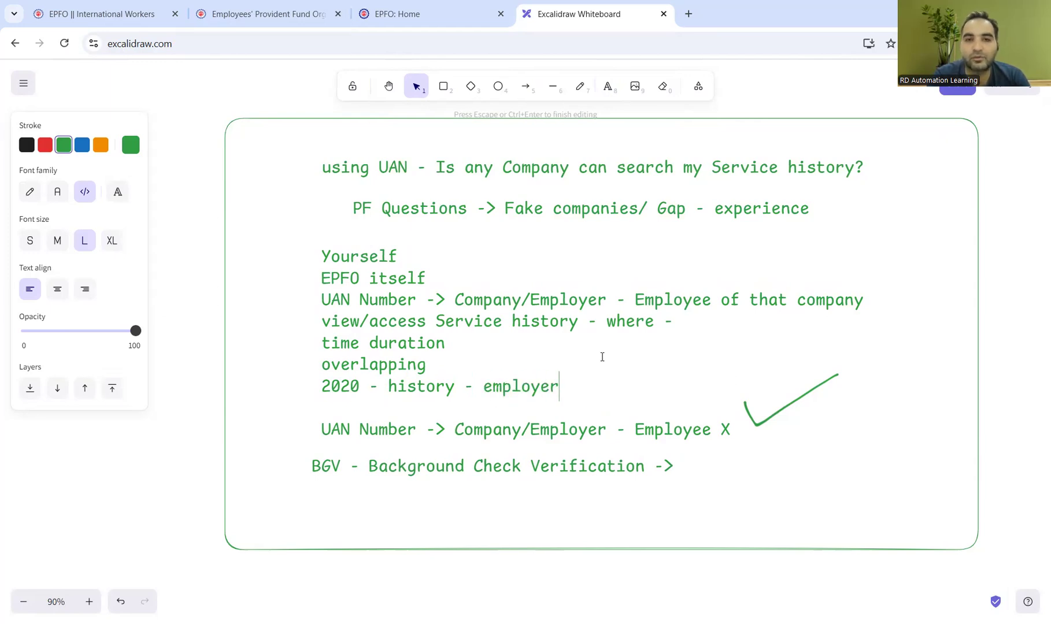
type("s not a")
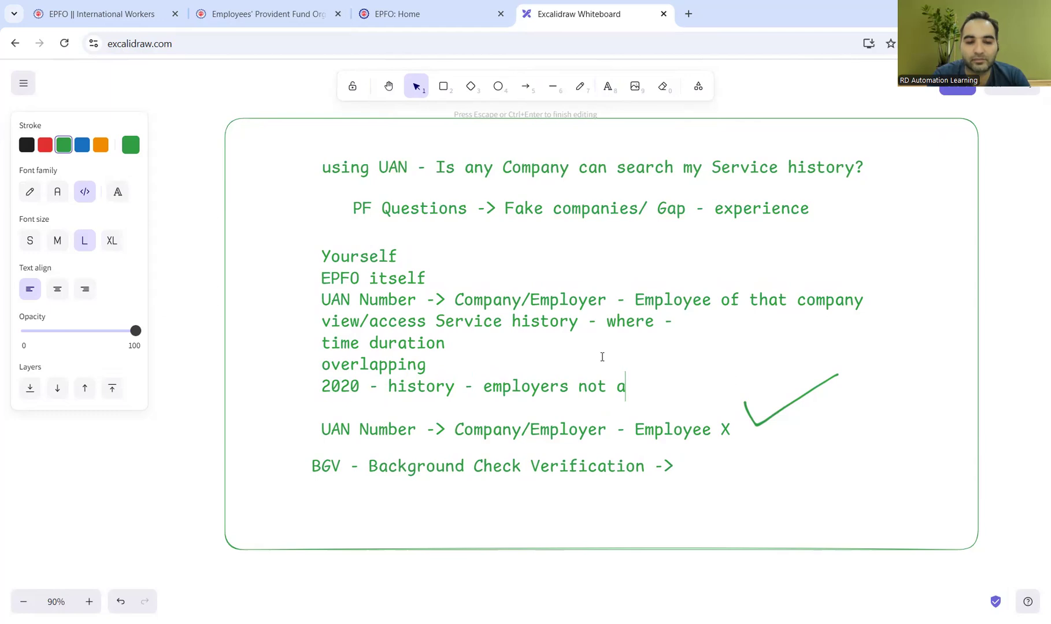
type("ccessible")
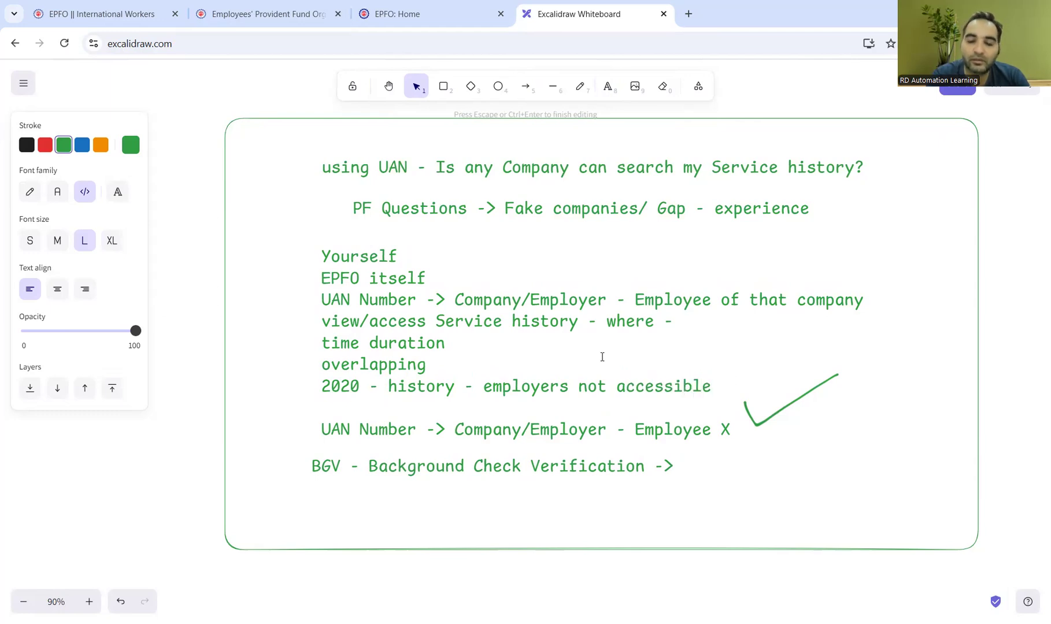
type(",")
Add the line '>2020 - service history' beneath it
key("Return")
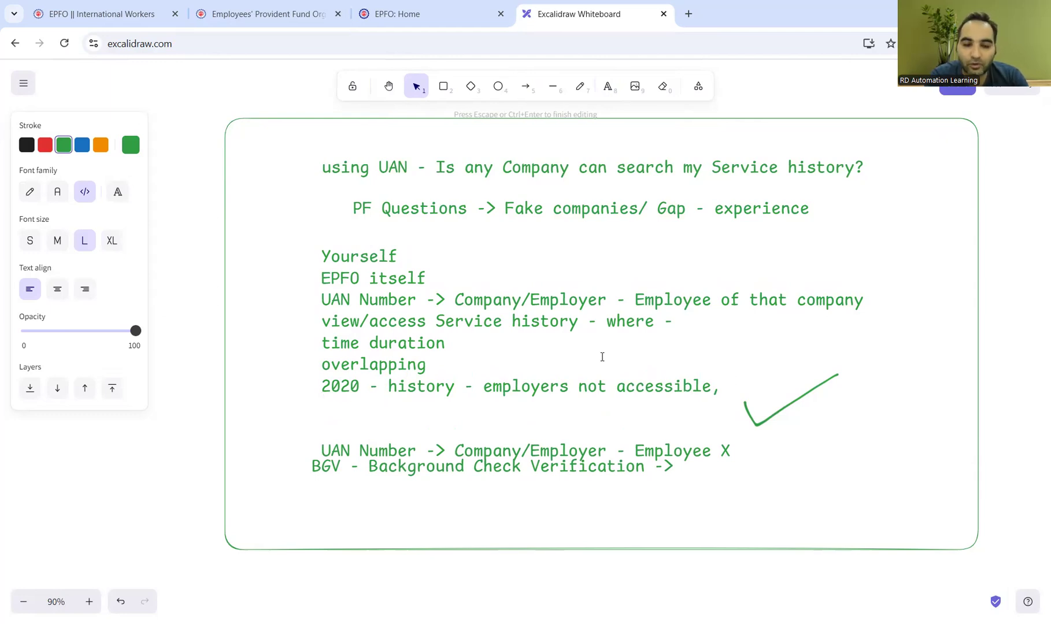
type(">20200")
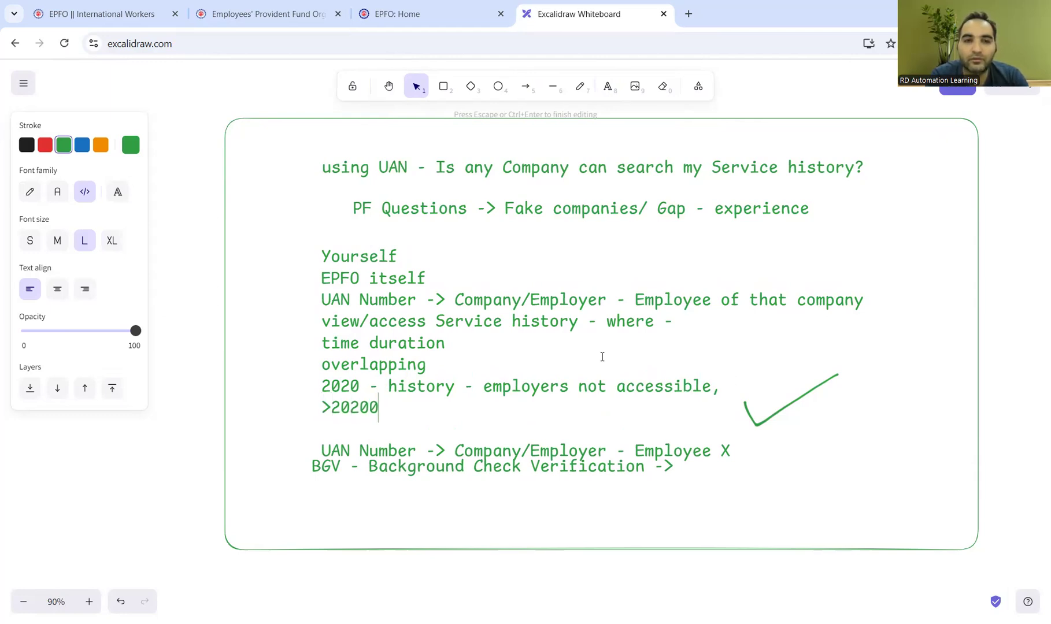
key("BackSpace")
type("-")
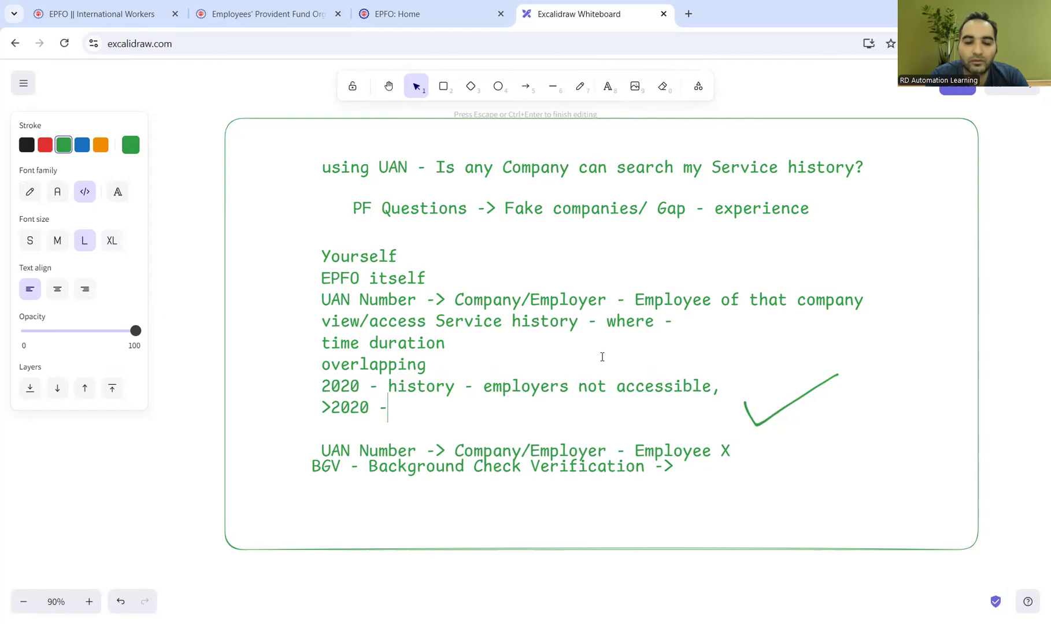
type(" service hsi")
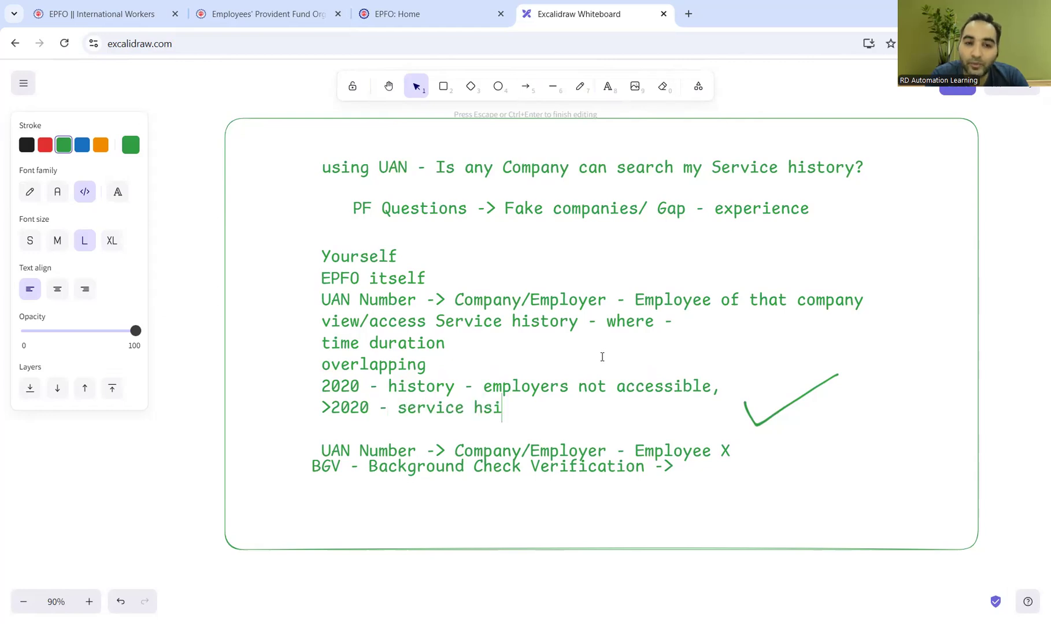
key("BackSpace")
key("BackSpace")
type("ist")
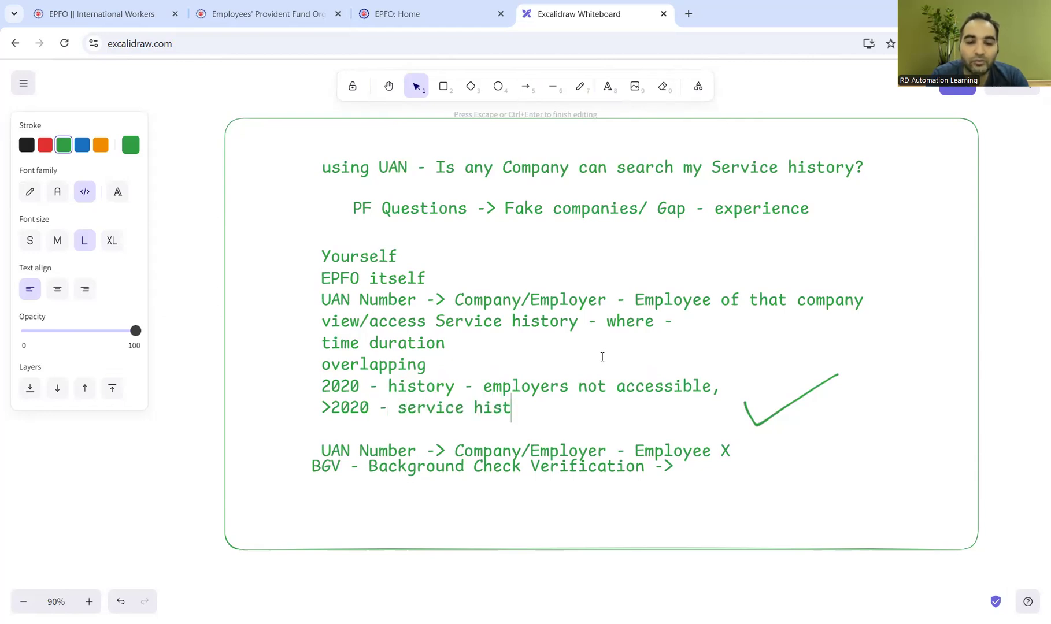
type("ory")
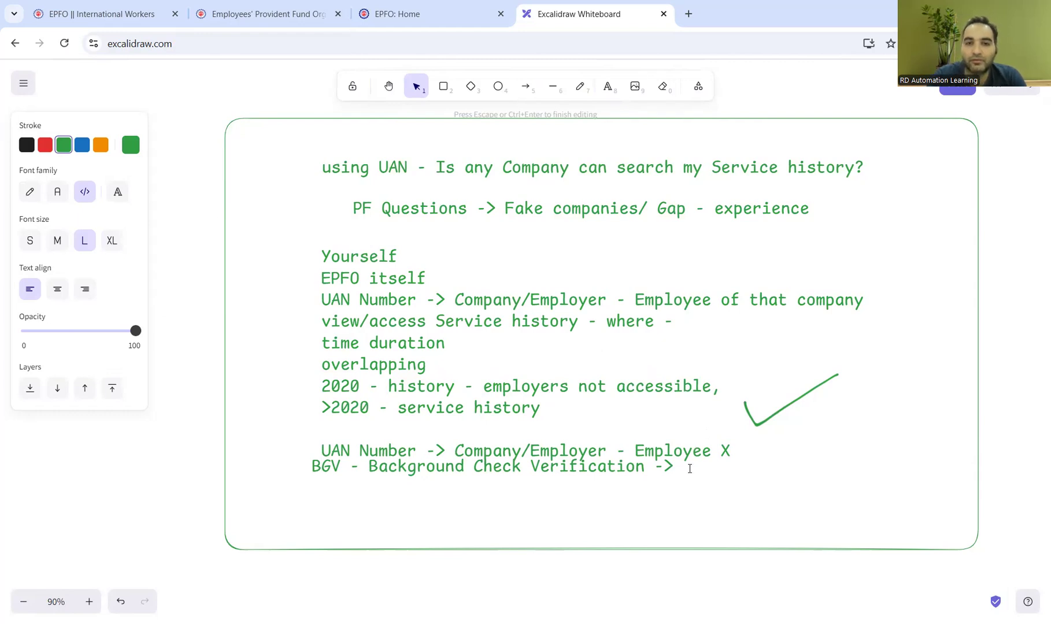
Add the lines 'Companies - hire - 3rd party consultant - UAN' and 'Tie Up - X - get this information'
key("Return")
type("Compani")
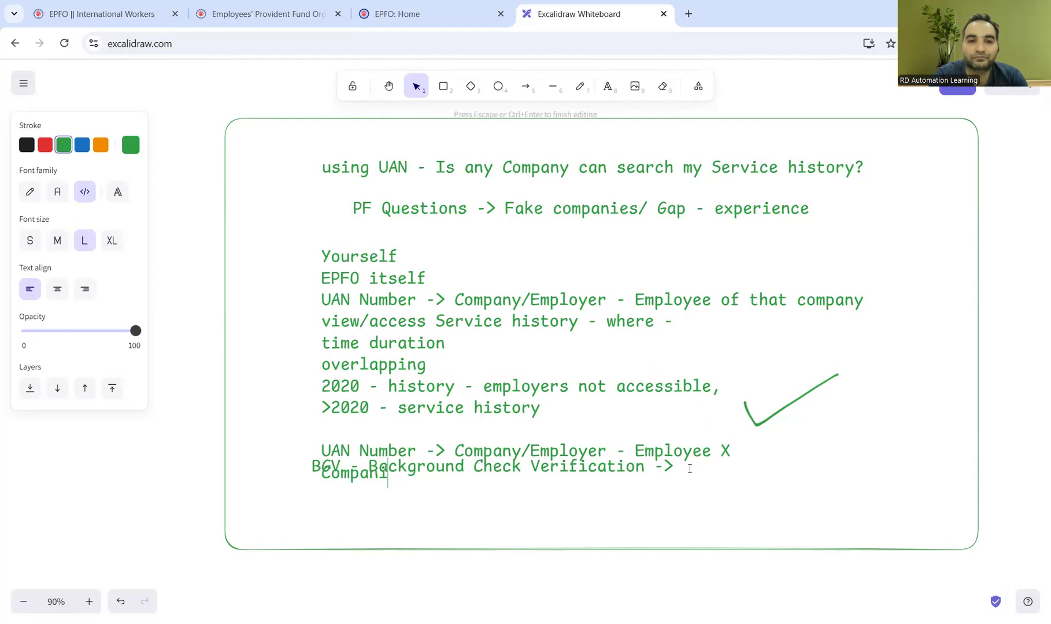
key("BackSpace")
key("BackSpace")
key("BackSpace")
key("BackSpace")
key("BackSpace")
key("BackSpace")
key("BackSpace")
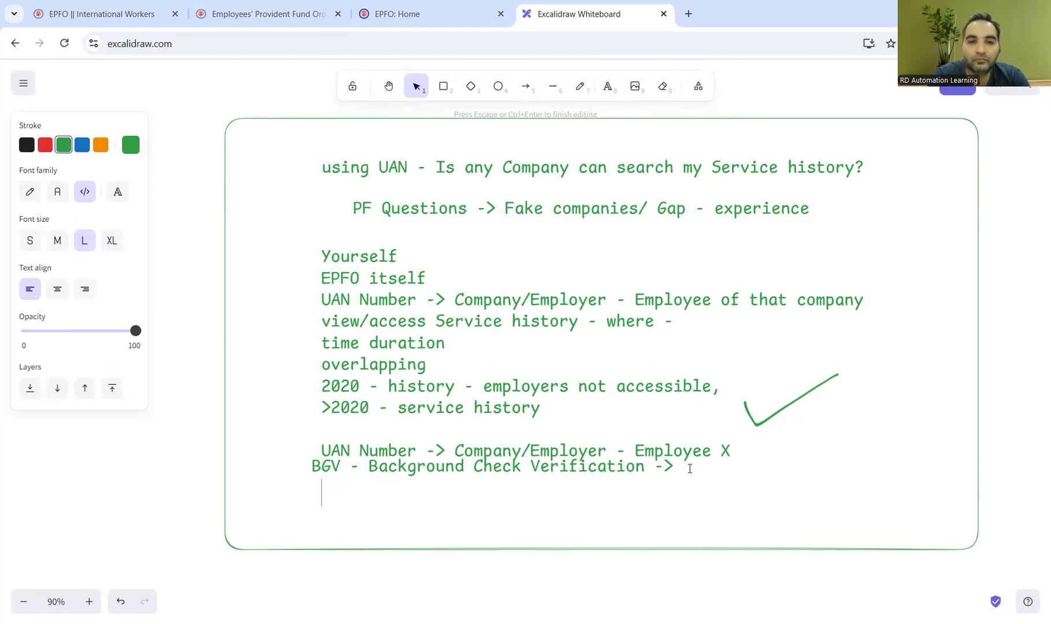
type("Companies ")
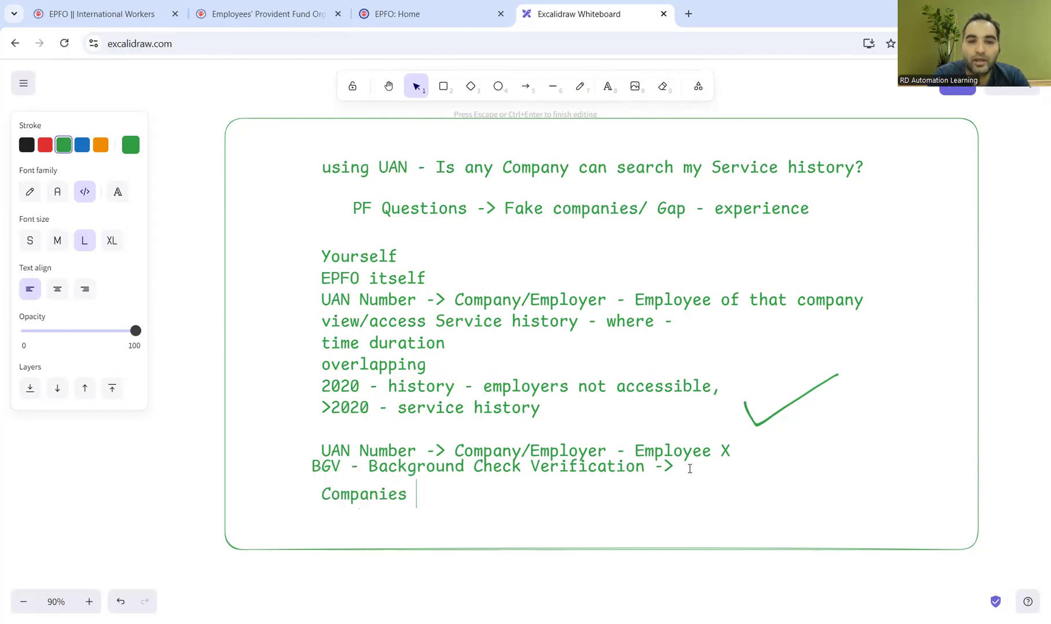
type("- hire ")
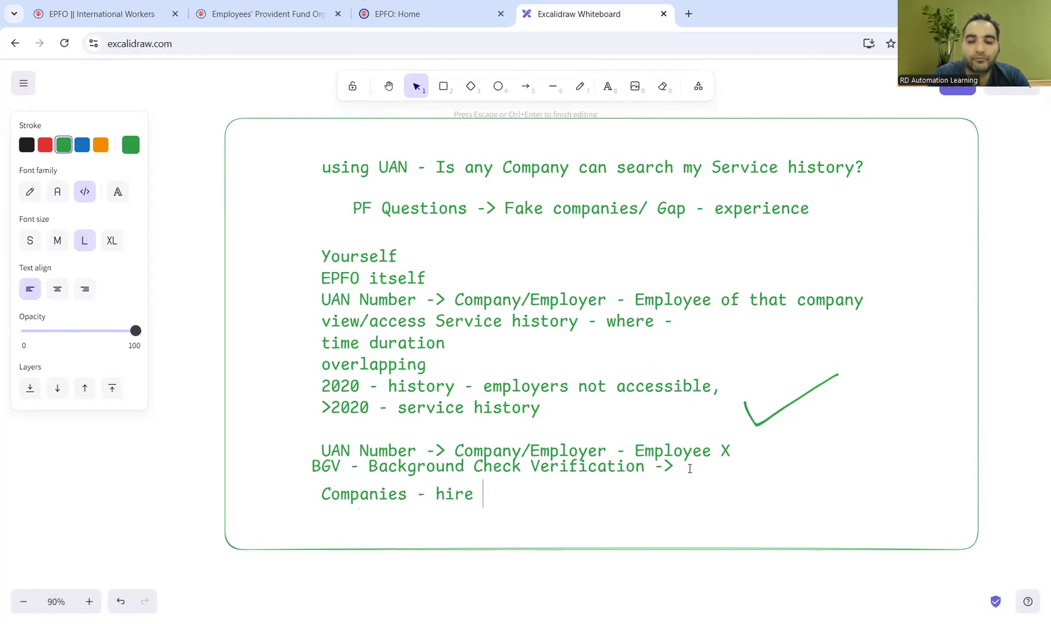
type("- ")
type("3rd ")
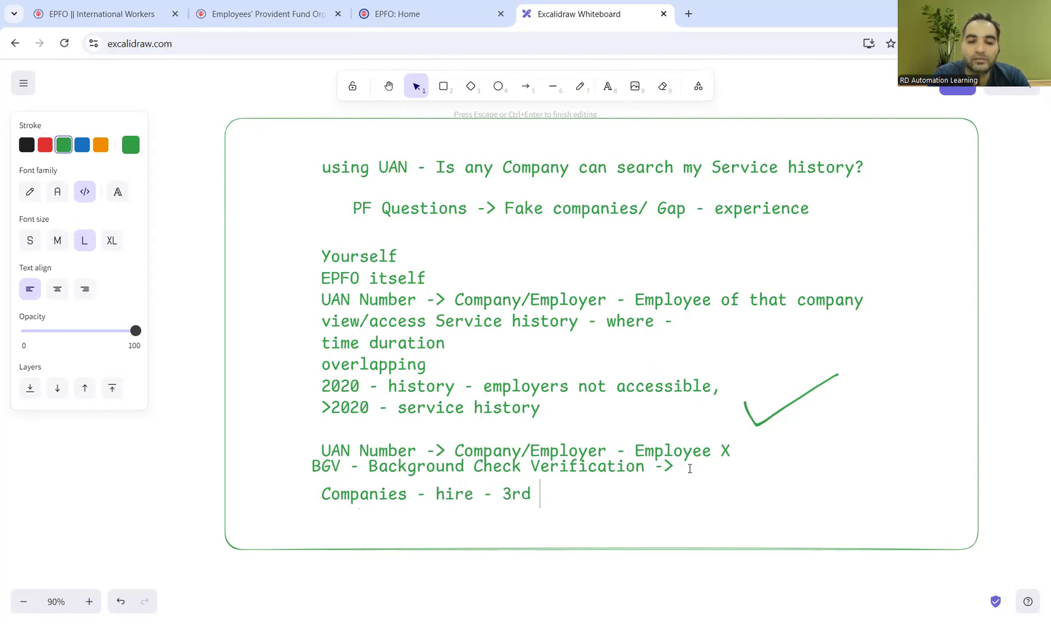
type("pary cons")
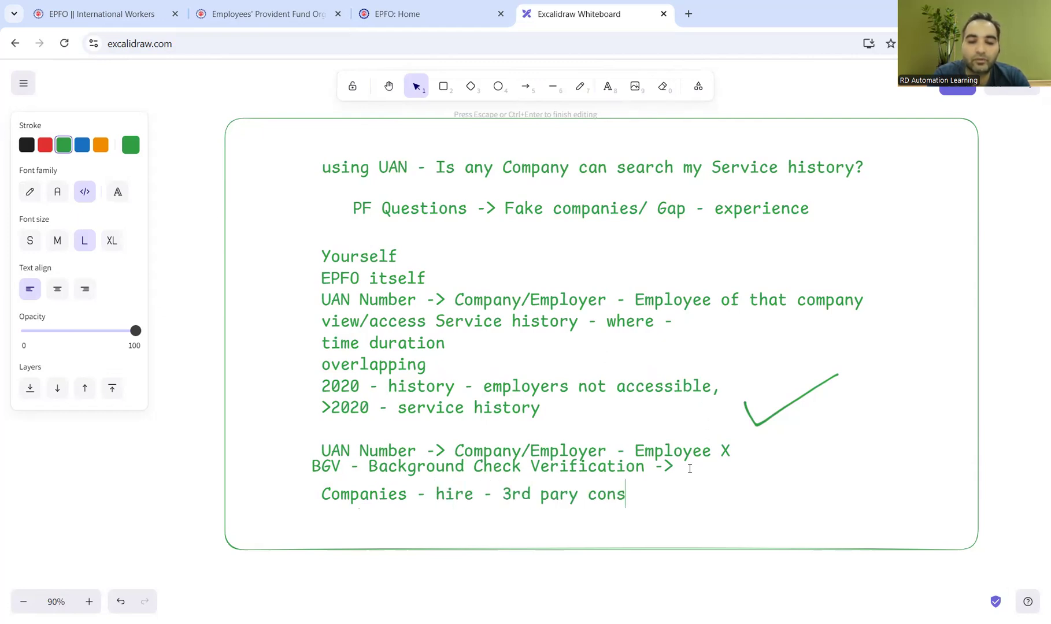
type("ultant")
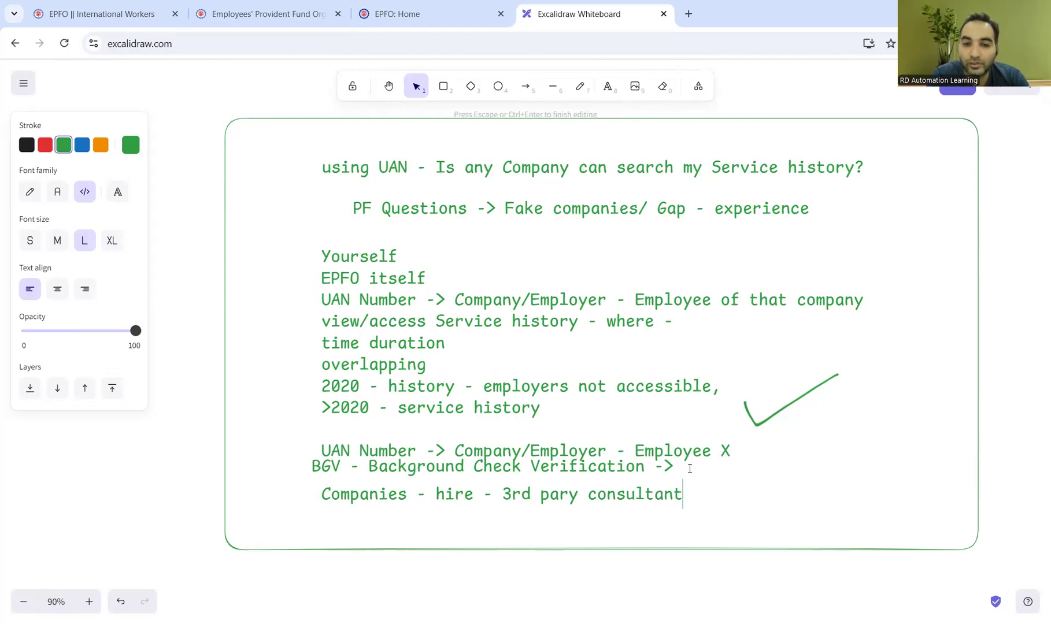
key("Left")
key("Left")
key("Left")
key("Left")
key("Left")
key("Left")
key("Left")
key("Left")
key("Left")
key("Left")
key("Left")
key("Left")
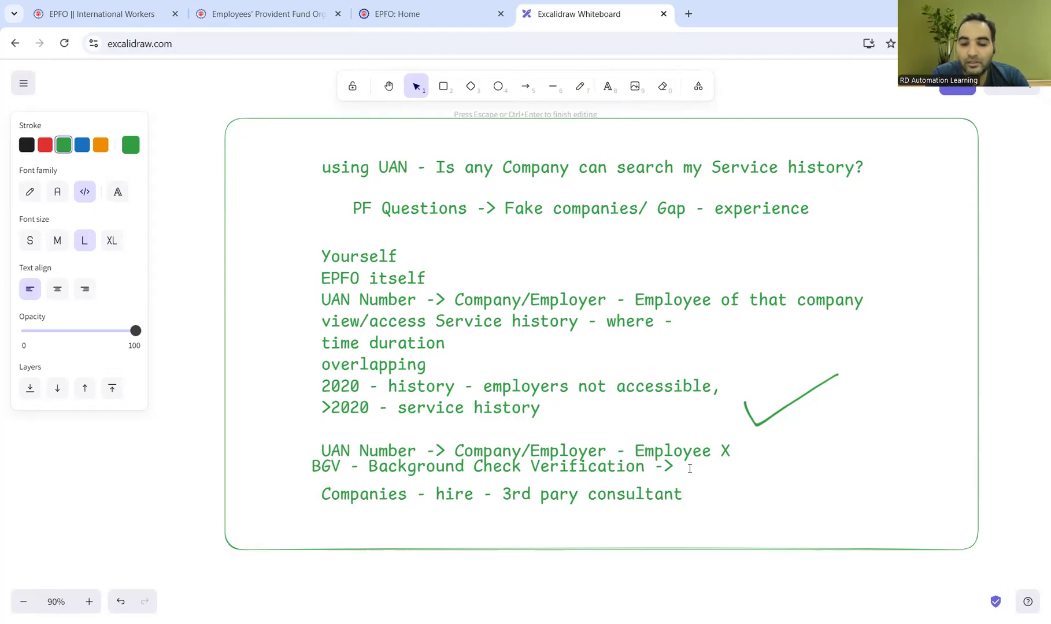
type("t")
key("Right")
key("Right")
key("Right")
key("Right")
key("Right")
key("Right")
key("Right")
key("Right")
key("Right")
key("Right")
key("Right")
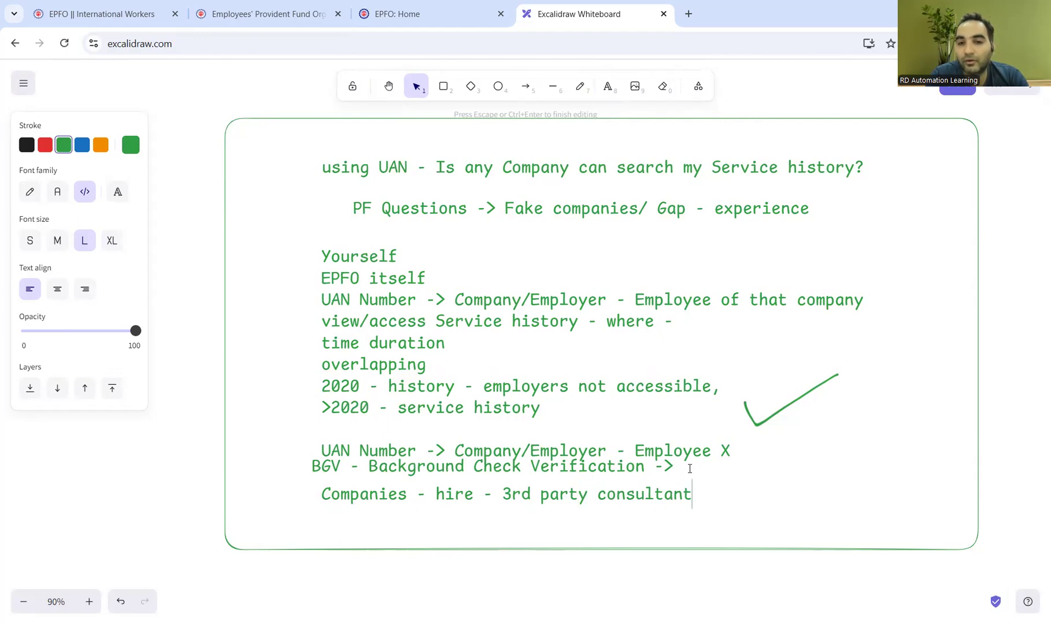
type("- UAN")
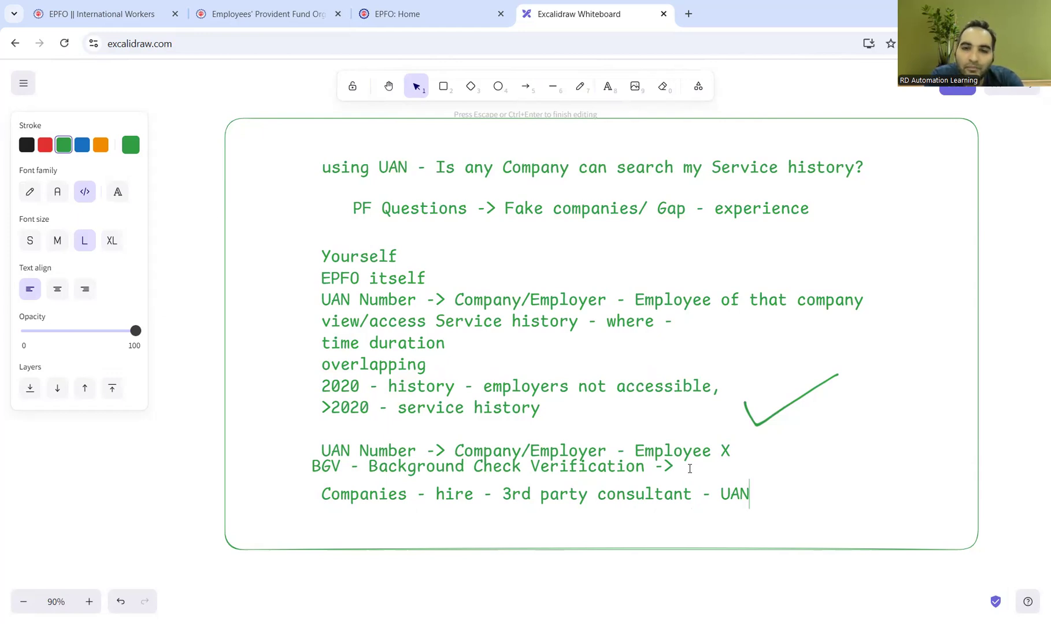
key("Return")
type("Ti")
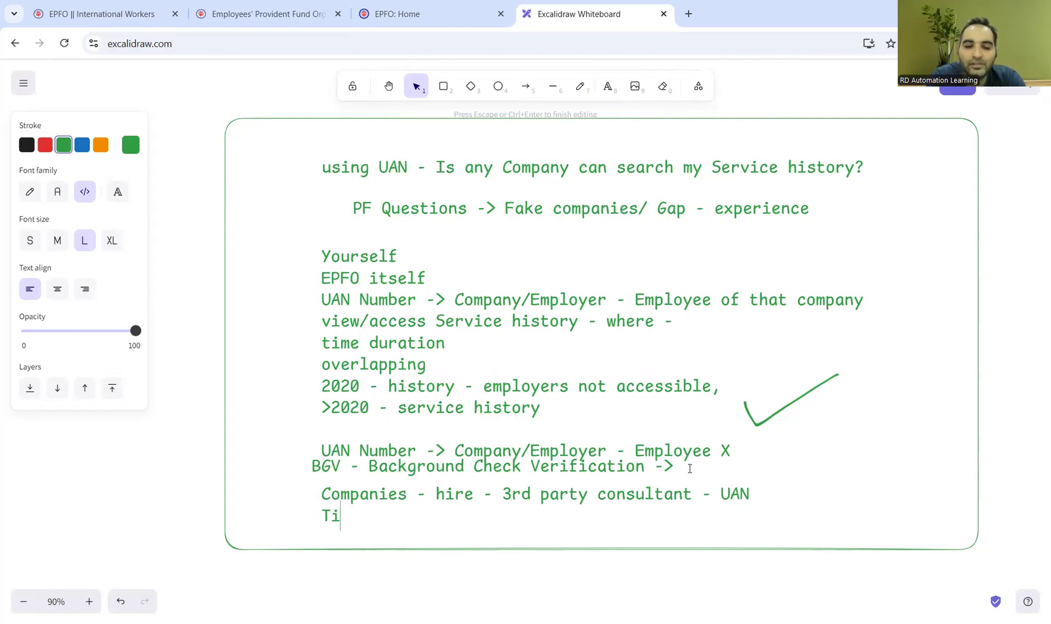
type("e Up - ")
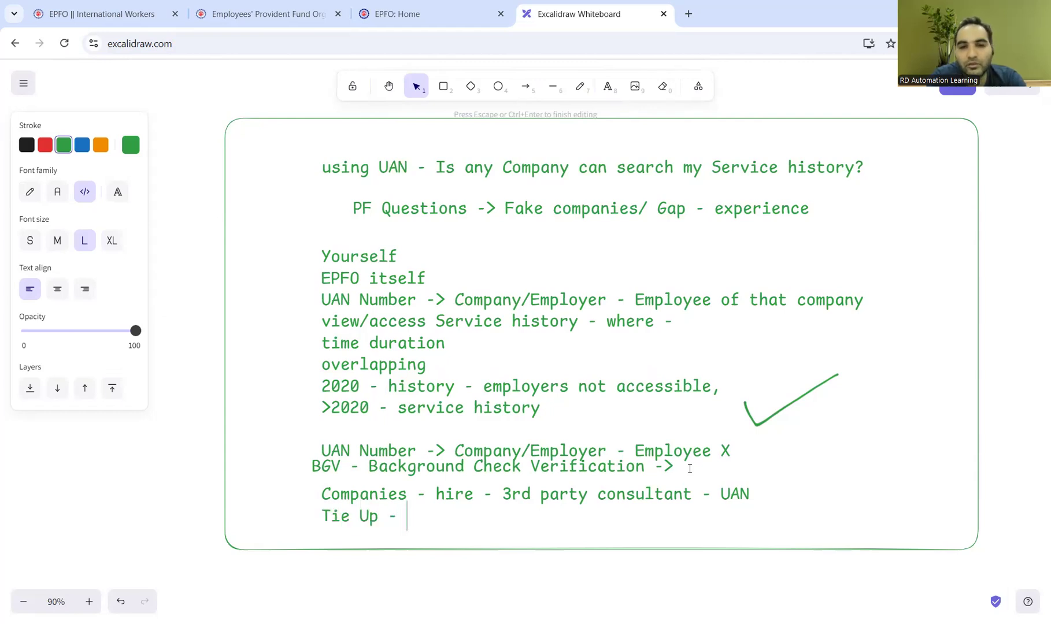
type("X")
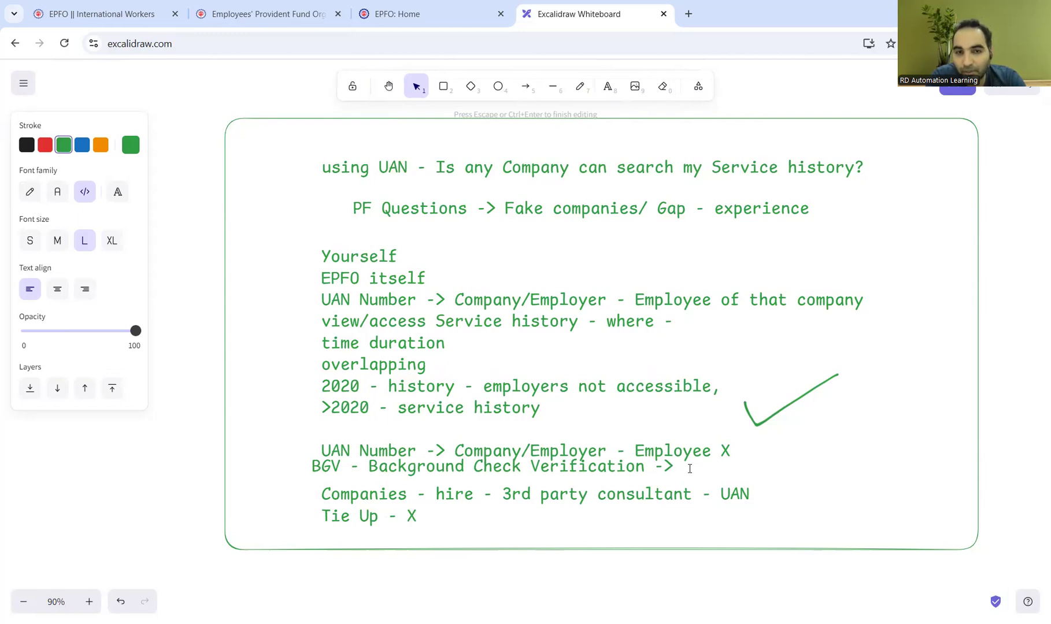
type(" - get ")
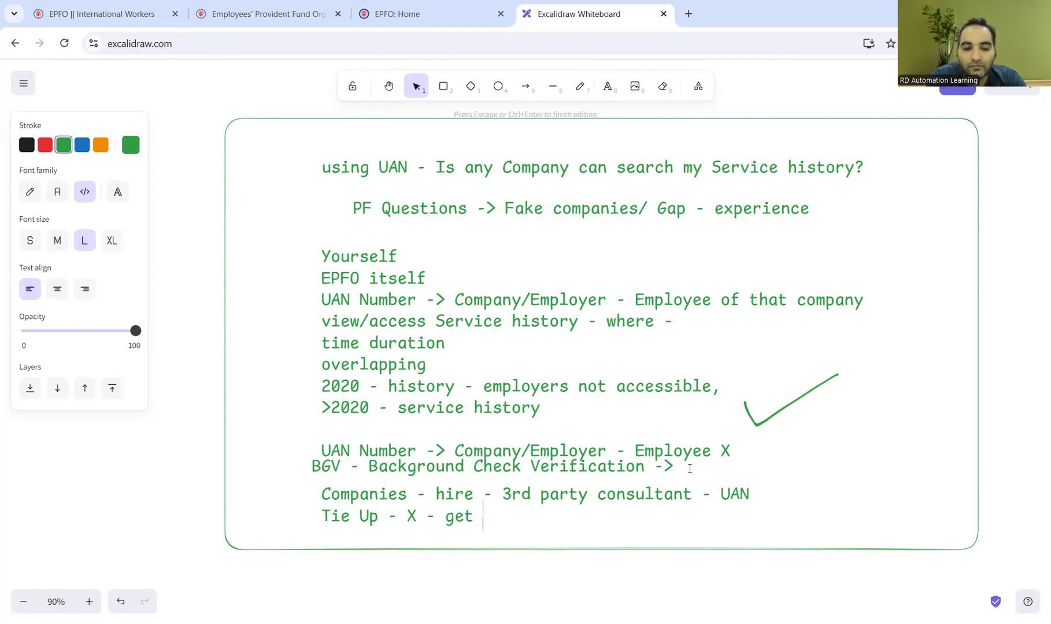
type("this information")
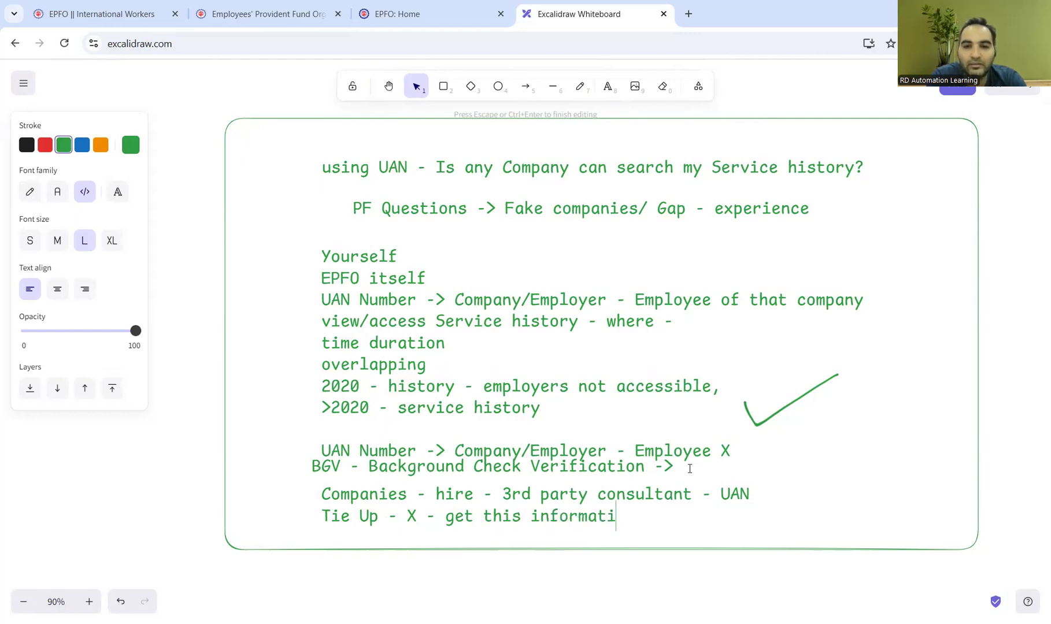